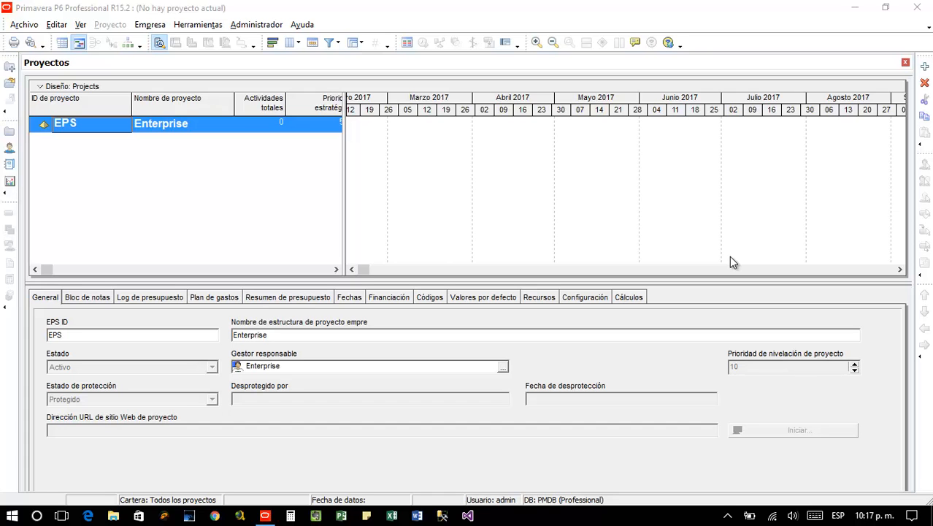
Open the Administrador user list and widen its Nombre de conexión column
click(246, 25)
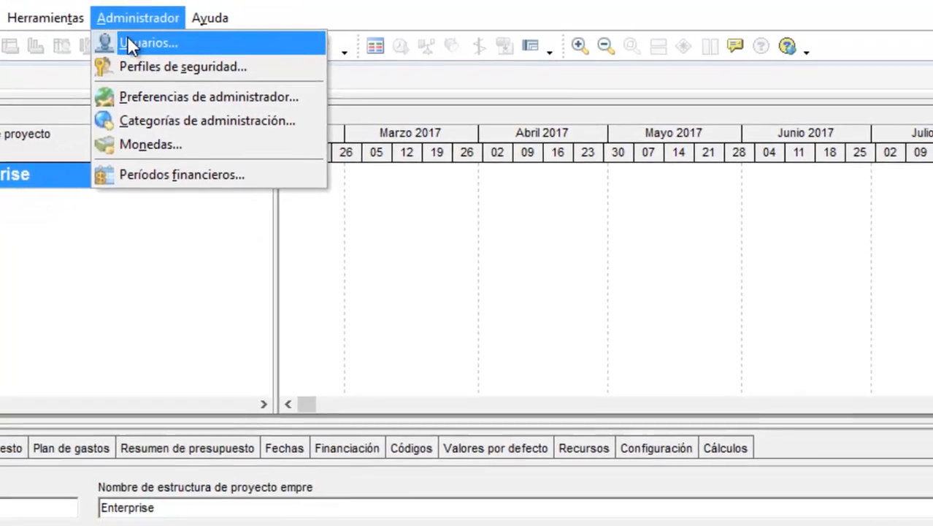
click(198, 52)
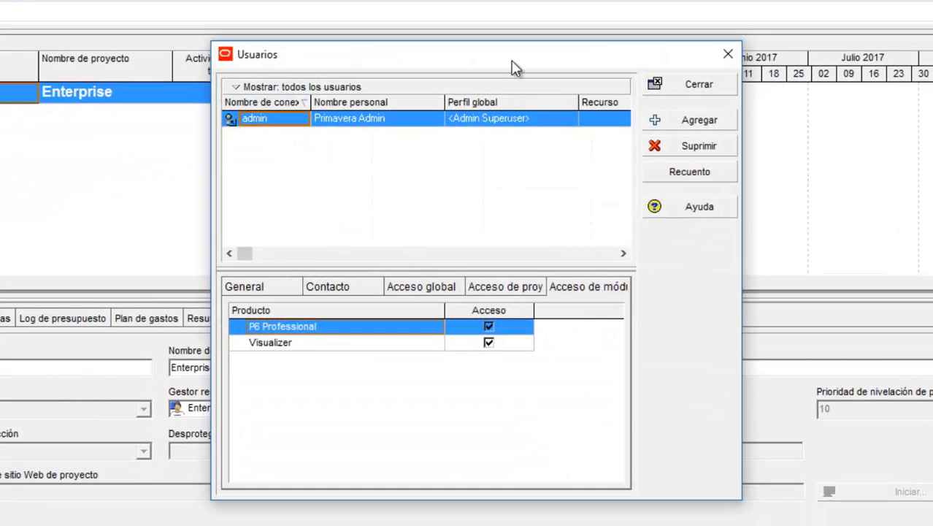
drag(511, 68, 502, 4)
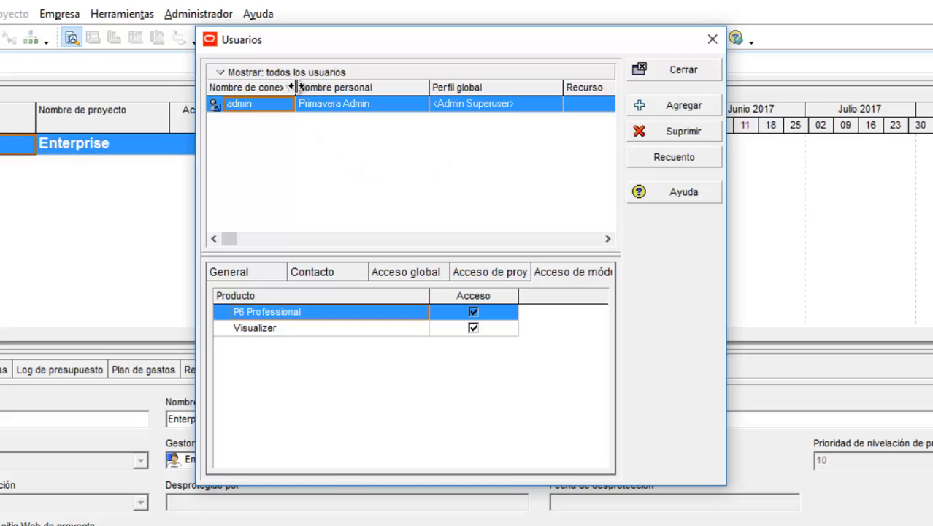
drag(297, 87, 316, 87)
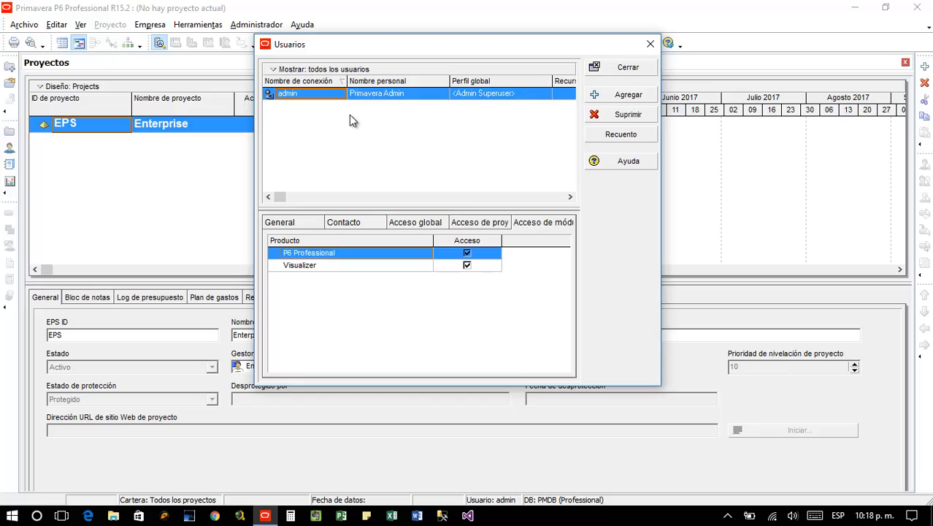
Close the Usuarios dialog and reopen the Administrador menu
click(619, 69)
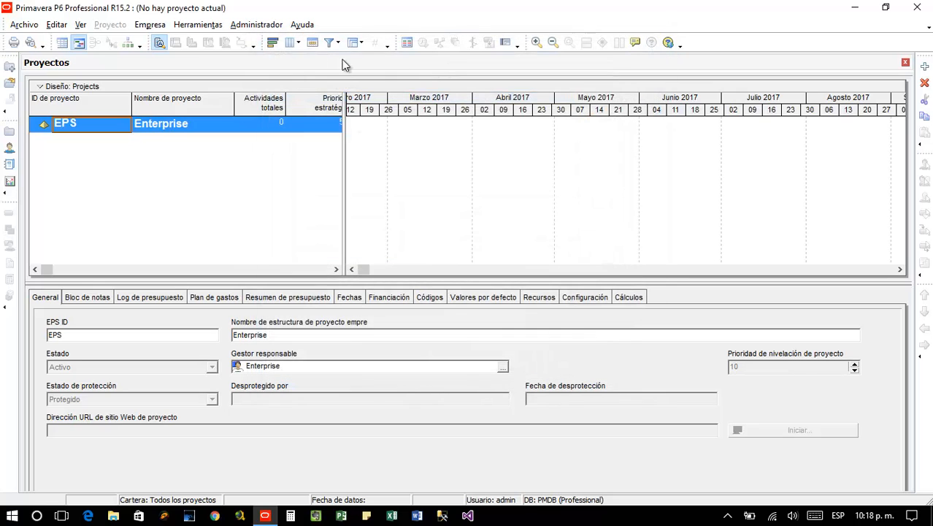
click(257, 25)
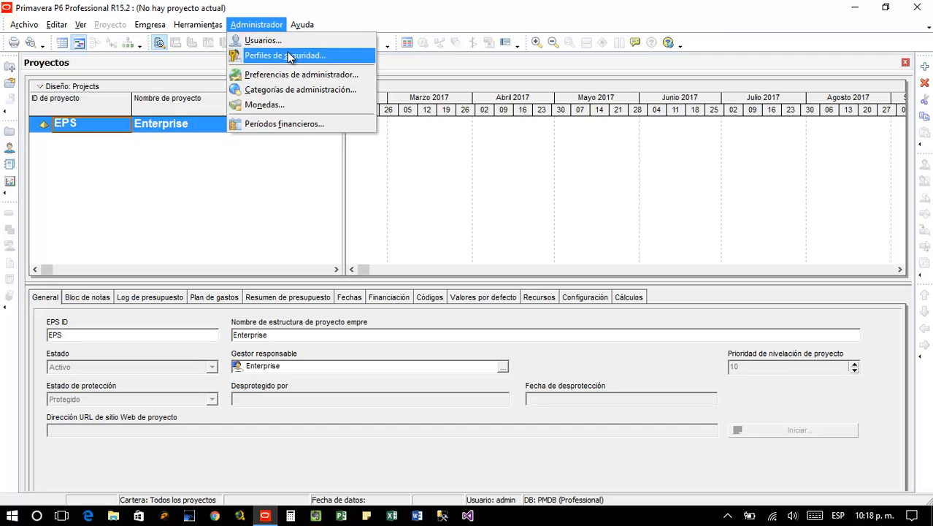
Reopen Usuarios, show admin's General login details, and bring up the password window
click(277, 41)
drag(418, 64, 326, 64)
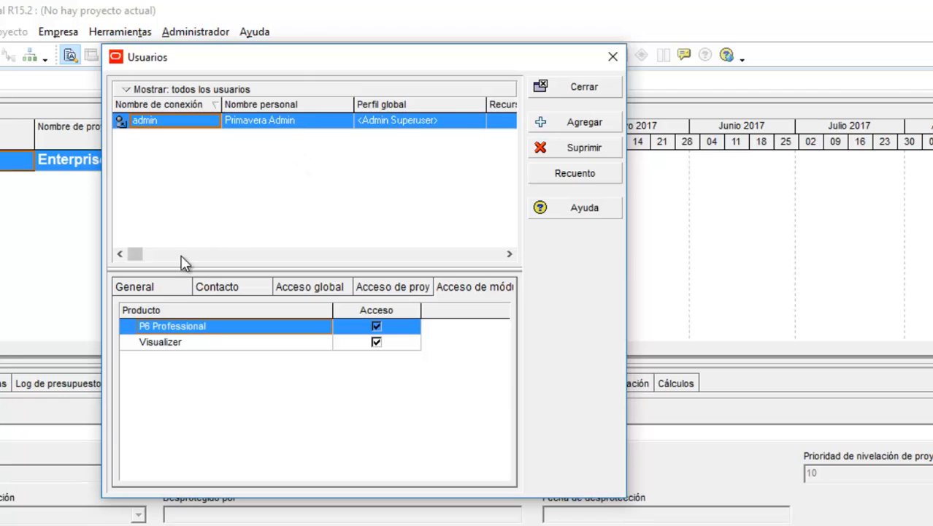
click(137, 283)
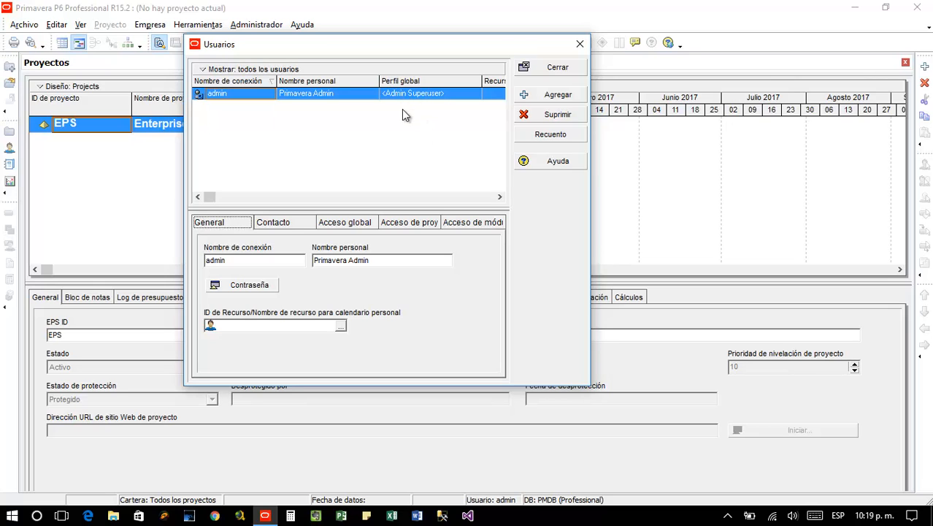
click(499, 196)
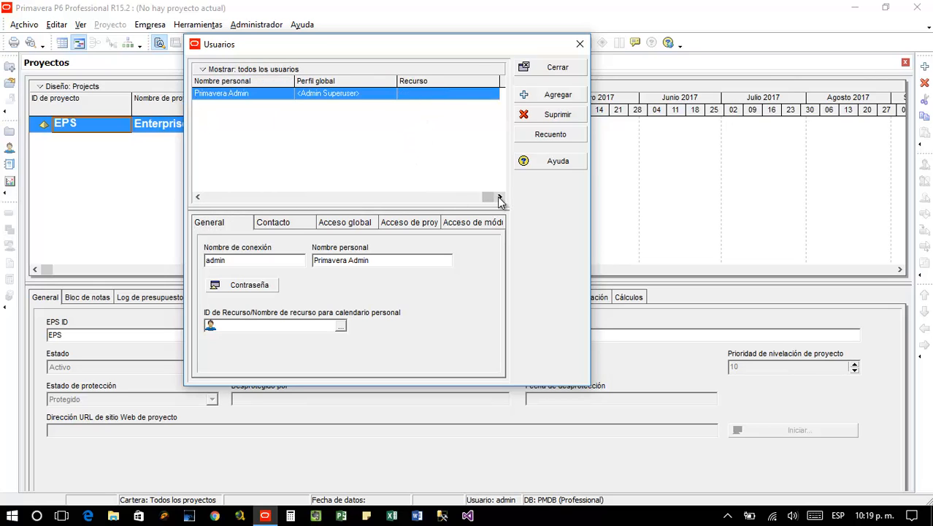
click(257, 137)
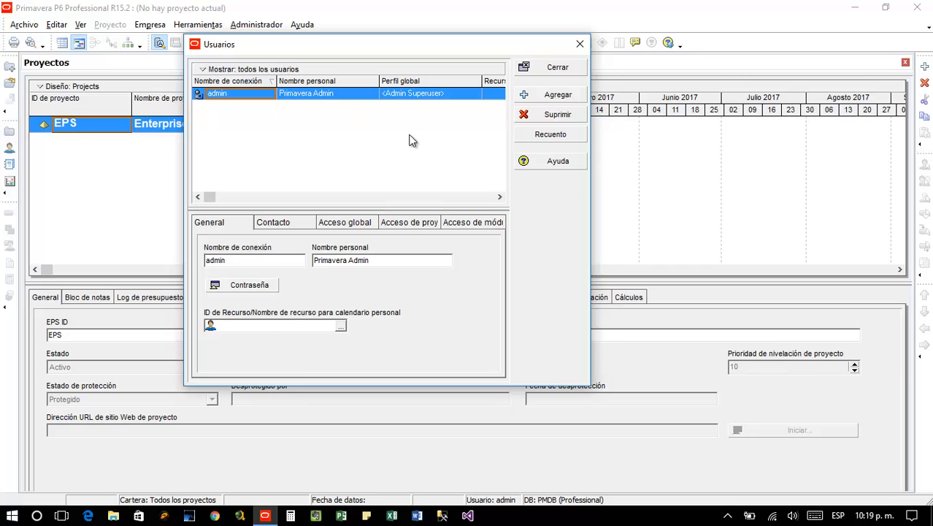
Open admin's Cambiar contraseña window and cancel it without changing the password
click(238, 283)
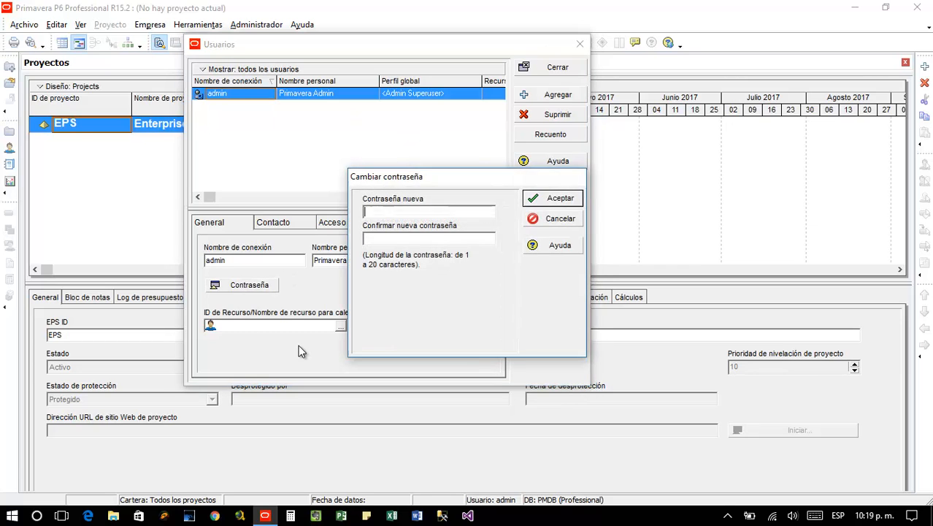
click(545, 219)
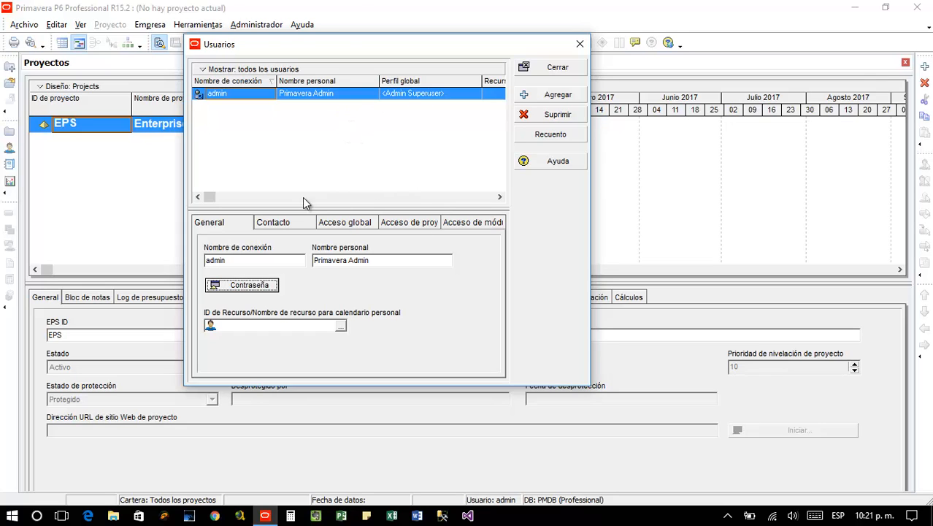
drag(314, 44, 339, 51)
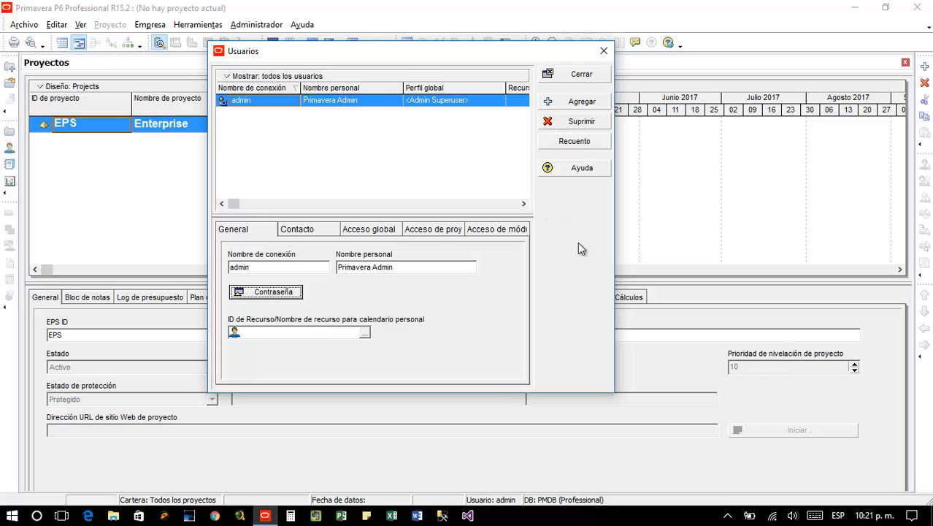
click(554, 146)
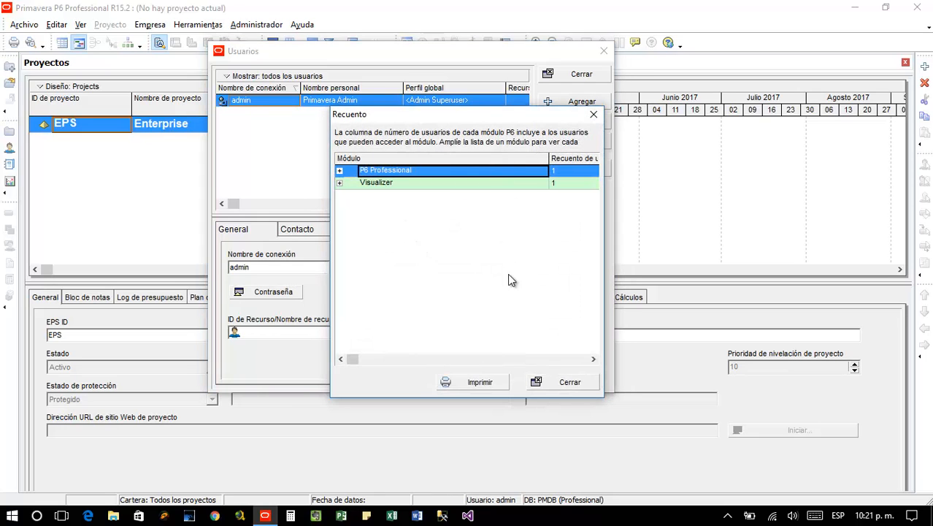
click(568, 382)
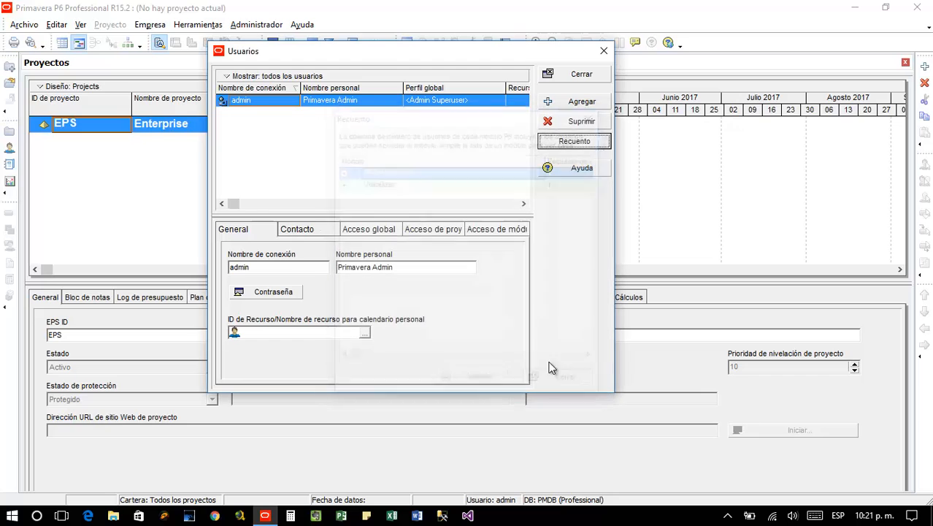
click(573, 142)
click(339, 170)
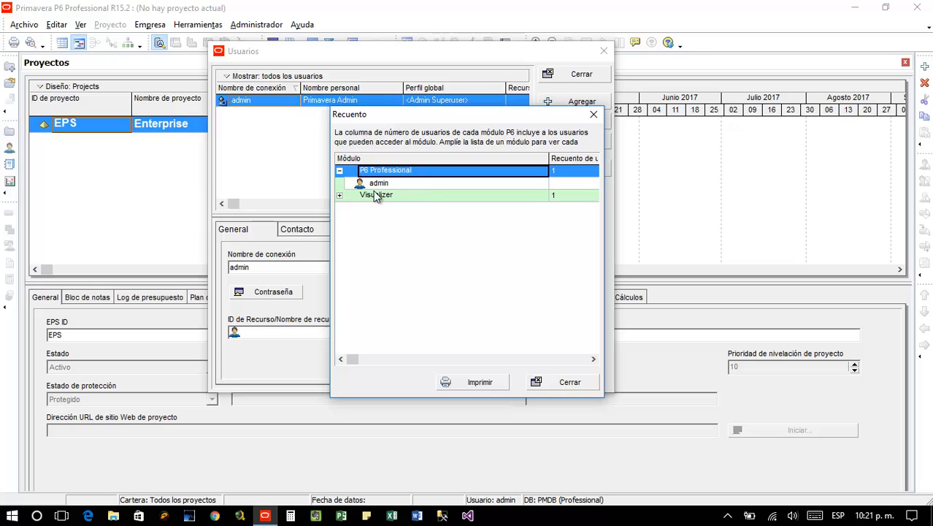
click(339, 194)
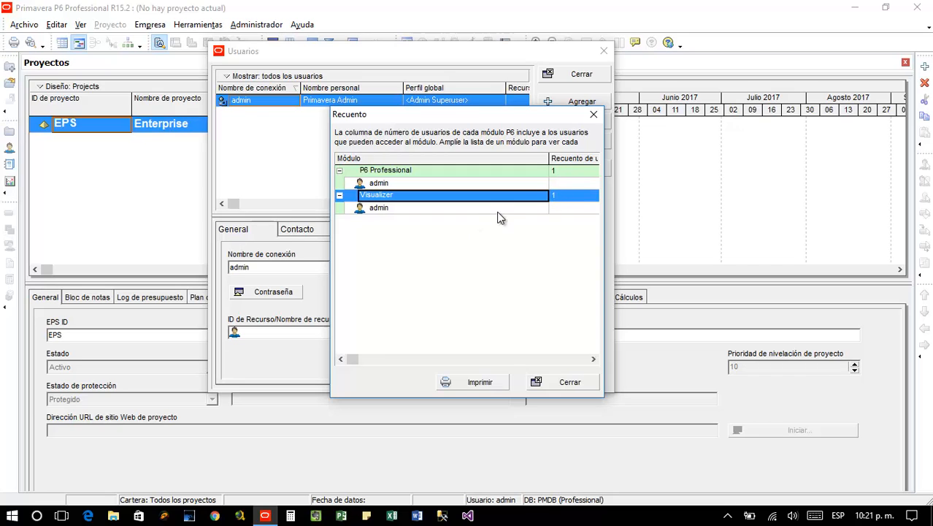
key(Escape)
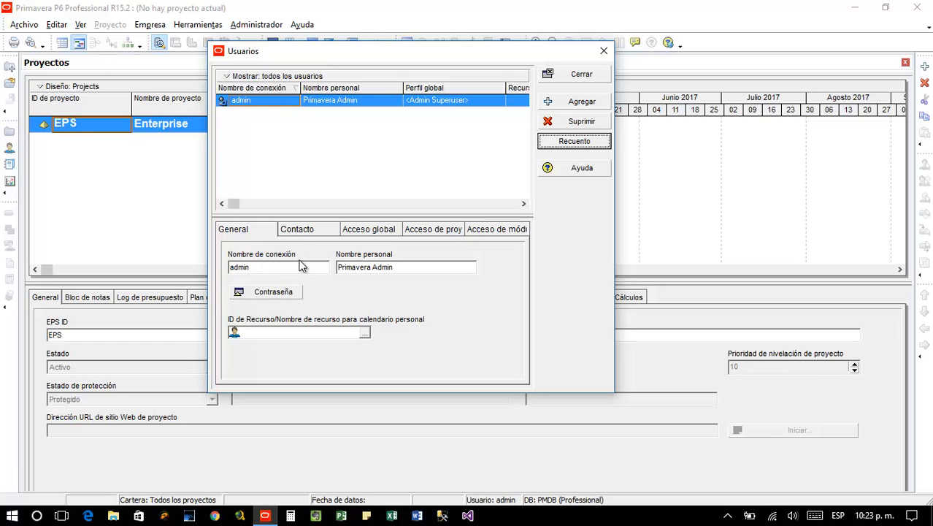
Cancel admin's password change again and display the Contacto tab with e-mail and empty office phone
click(285, 295)
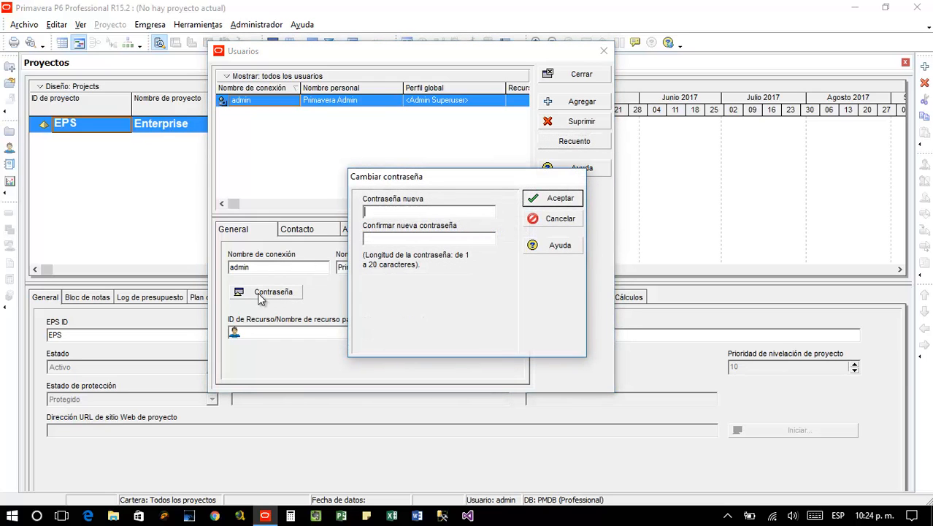
drag(444, 177, 449, 194)
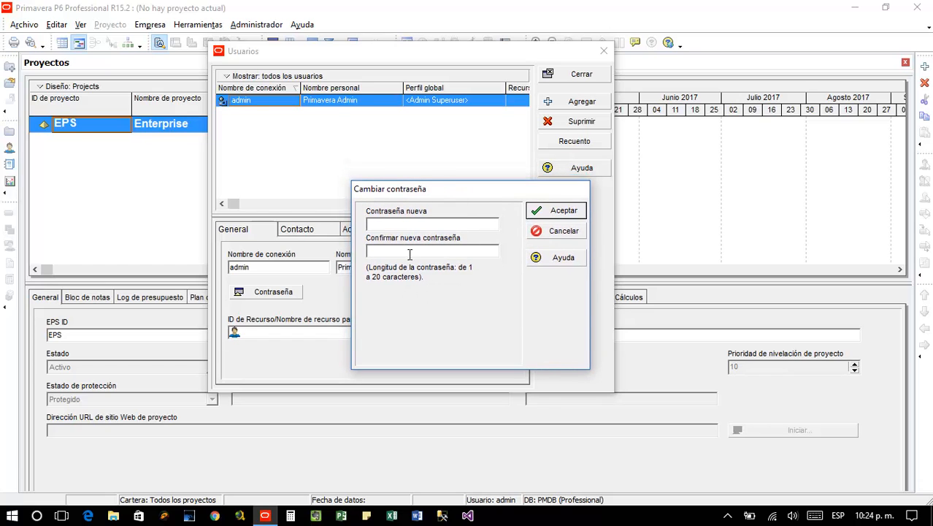
click(553, 237)
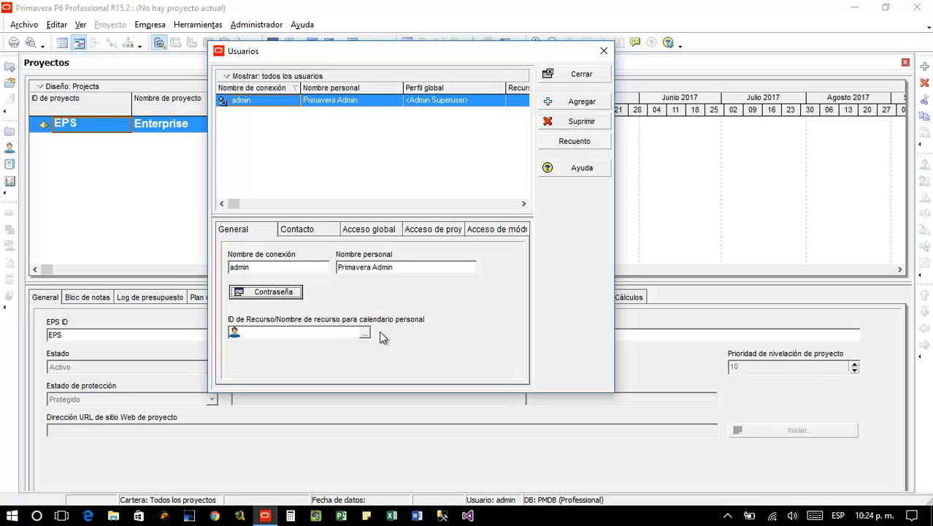
click(312, 231)
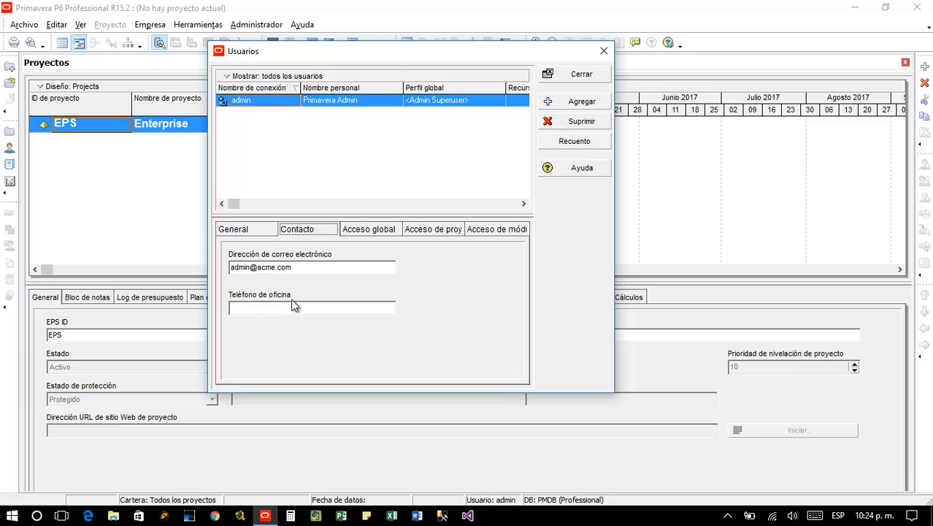
Show admin's Acceso global tab, keeping Admin Superuser as the global security profile
click(371, 232)
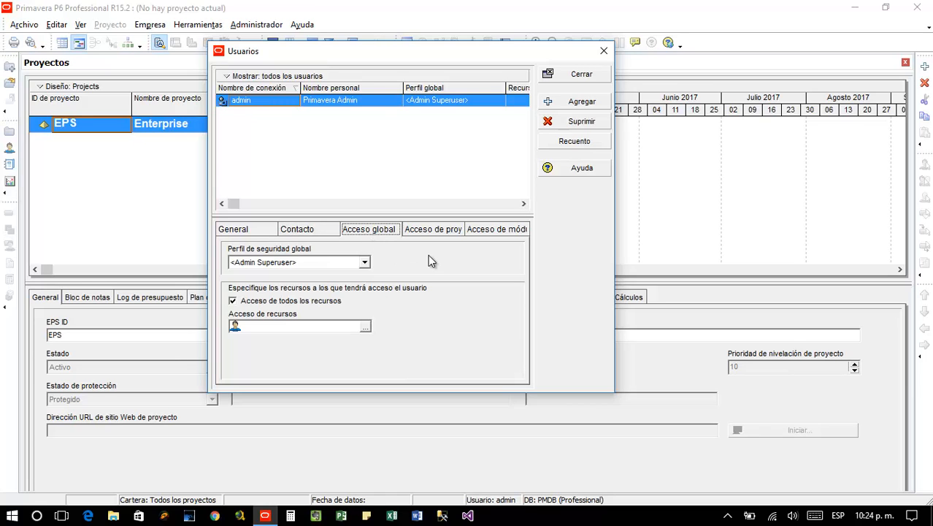
click(364, 262)
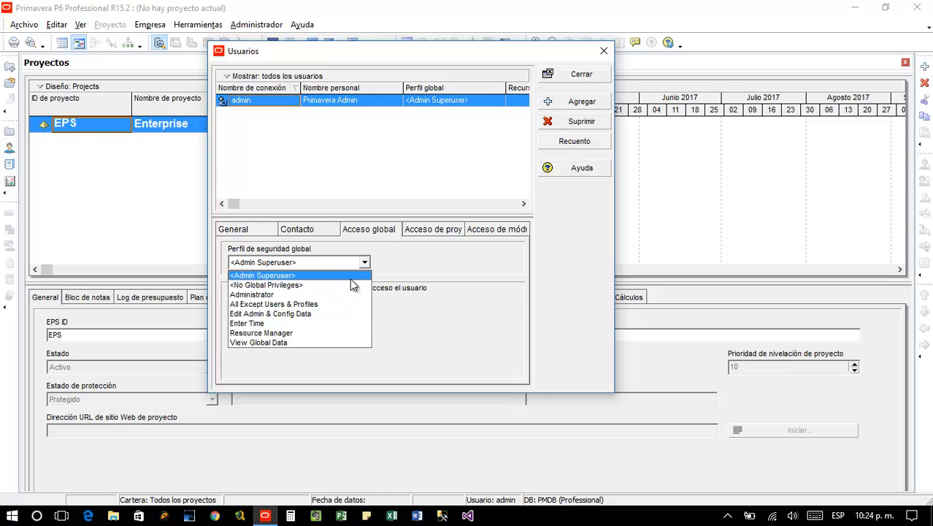
click(350, 277)
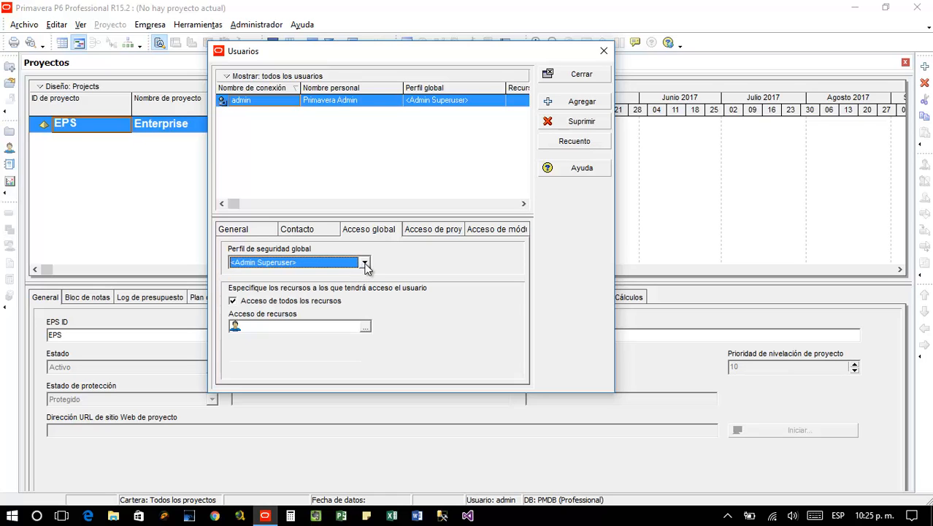
click(365, 264)
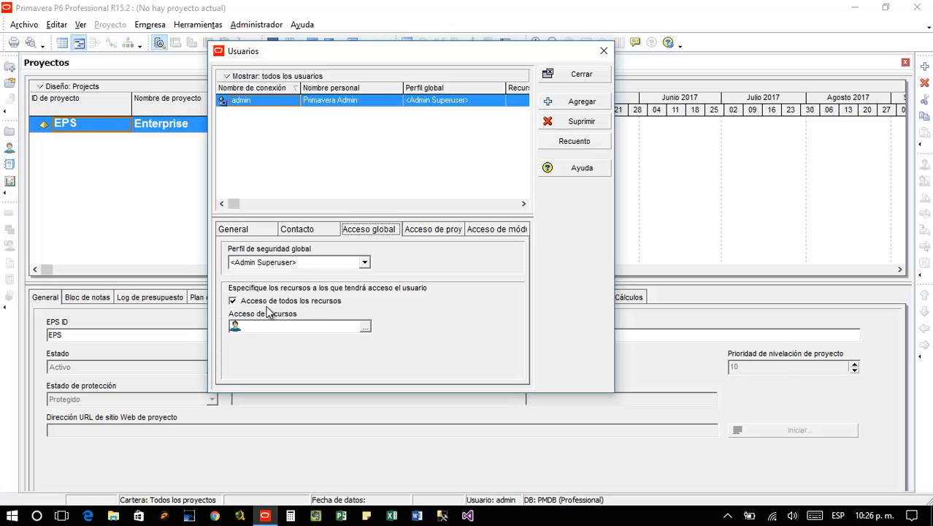
click(365, 327)
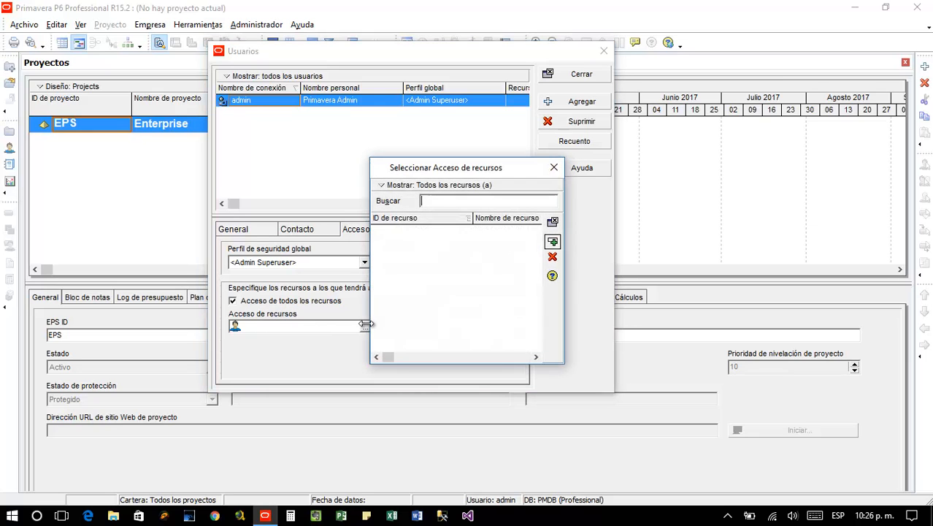
click(553, 168)
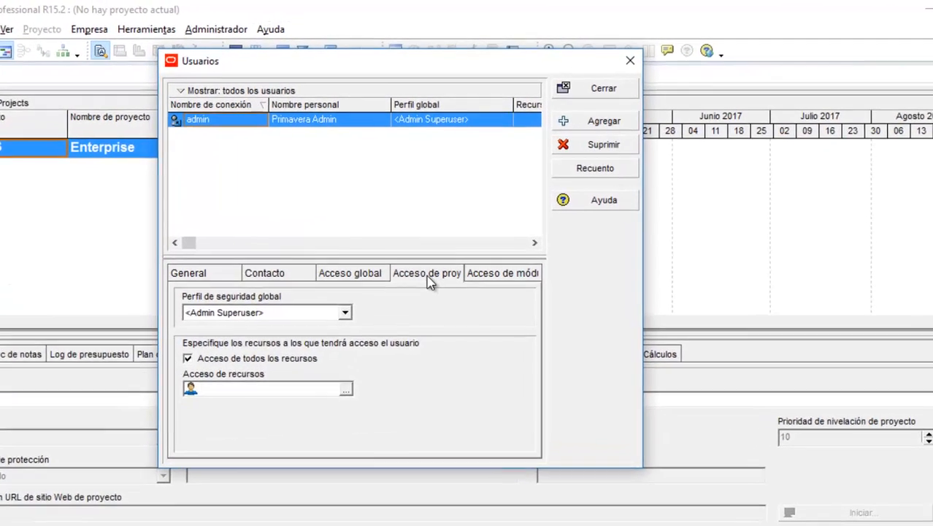
Display admin's Acceso de proyecto tab, which has no responsible manager entries
click(435, 230)
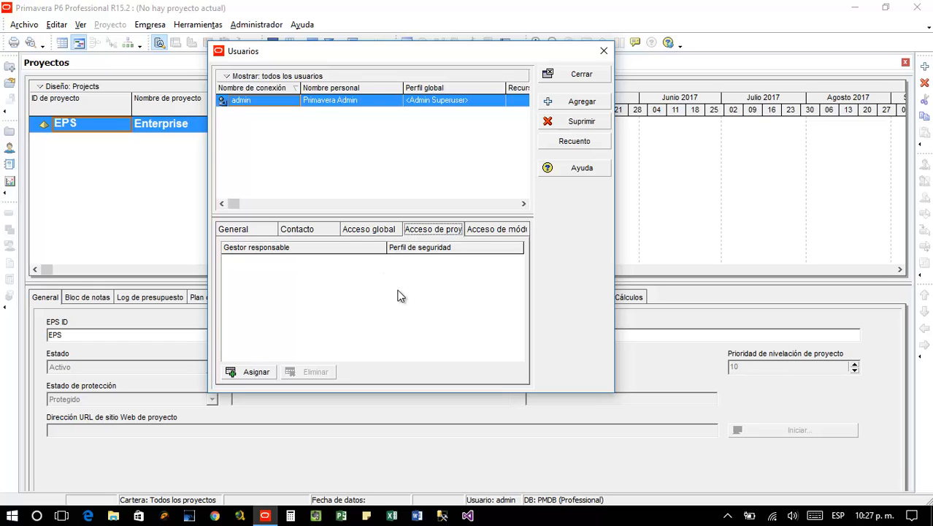
Show admin's Acceso de módulo tab with P6 Professional and Visualizer both enabled
click(376, 232)
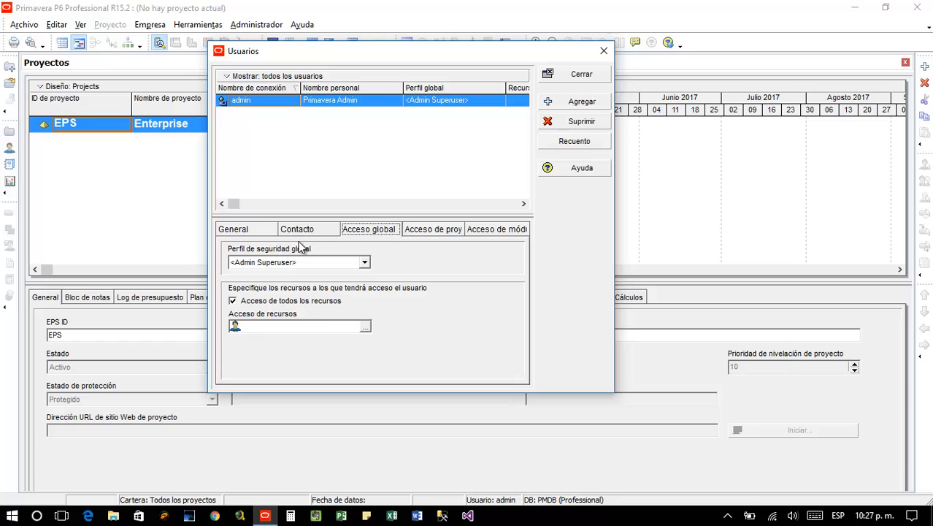
click(427, 232)
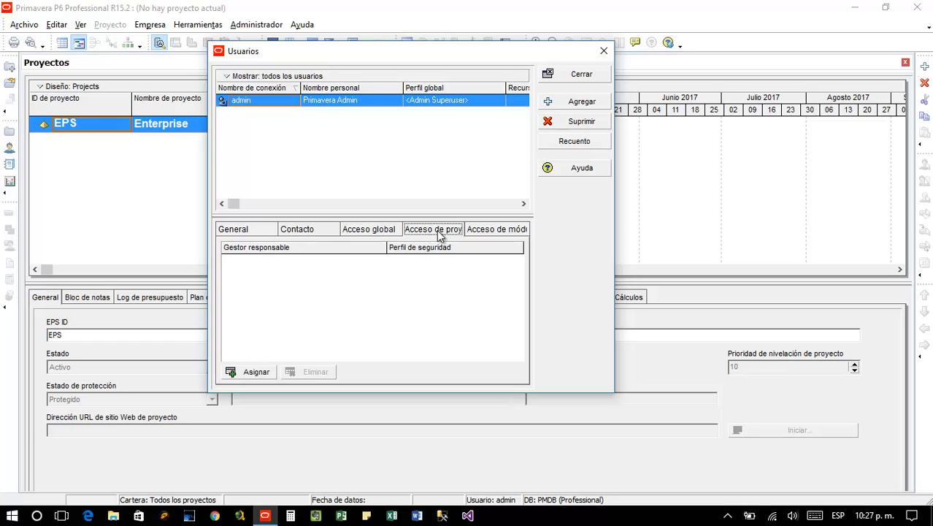
click(498, 229)
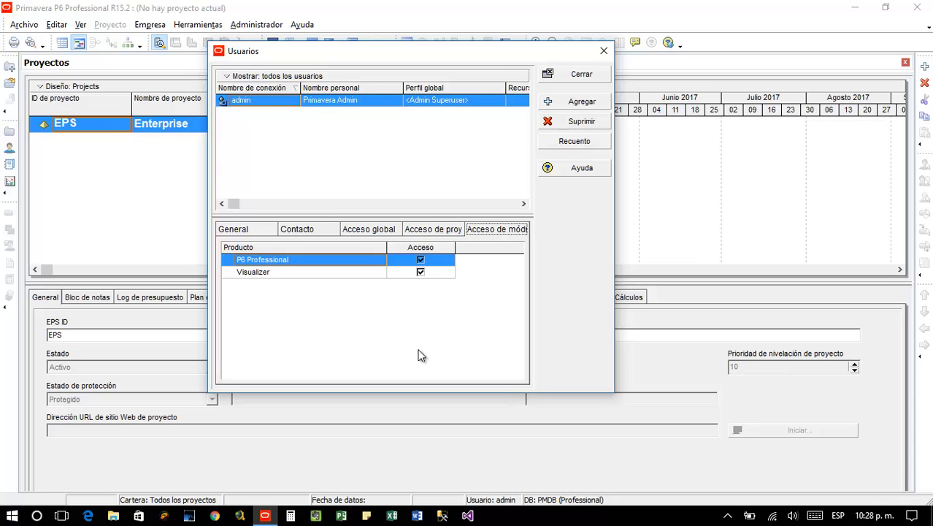
Inspect the Visualizer and P6 Professional module rows, then return to admin's General details
key(Tab)
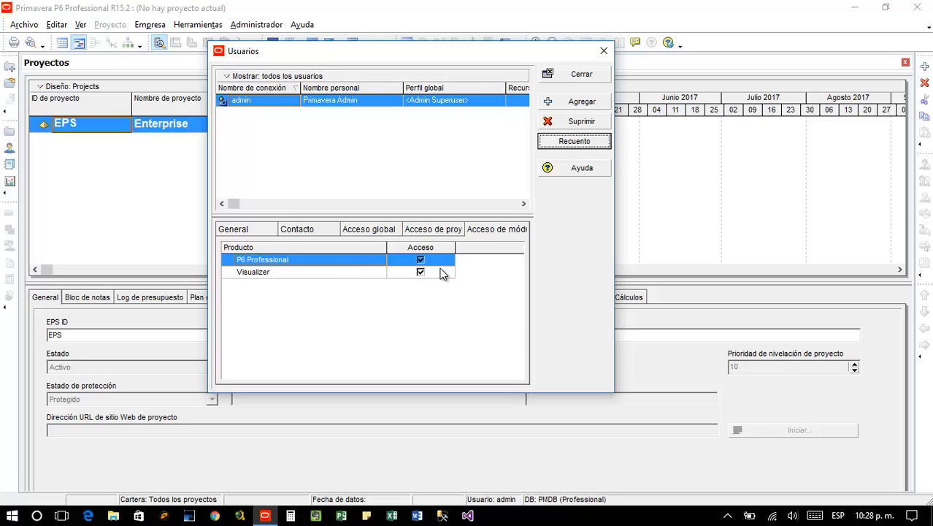
click(323, 276)
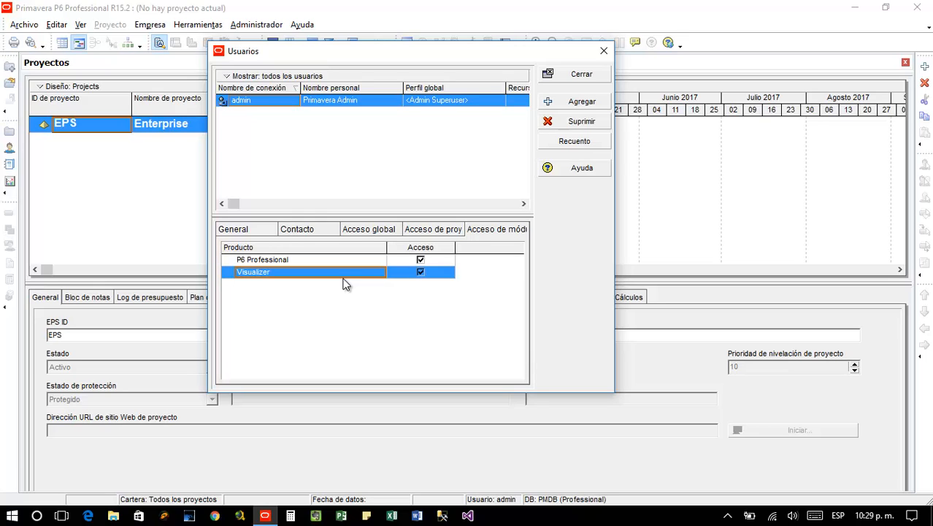
click(431, 273)
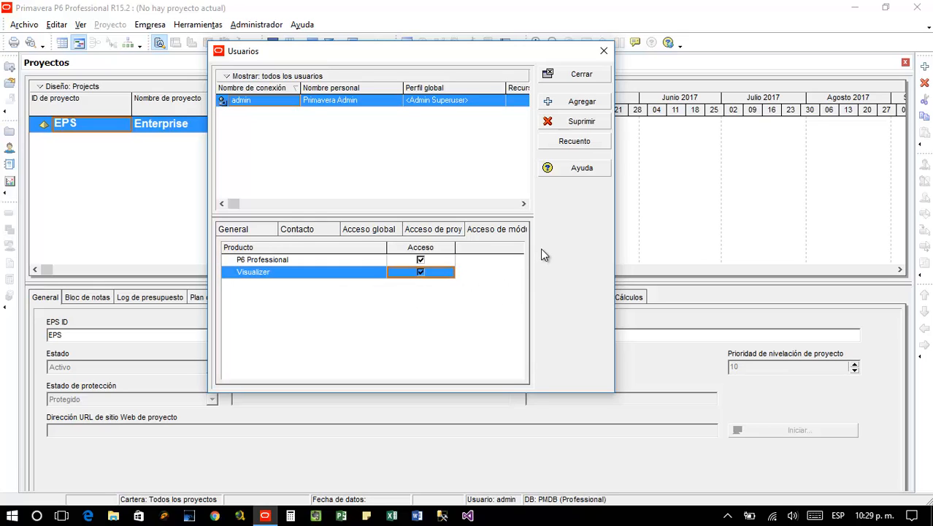
click(245, 262)
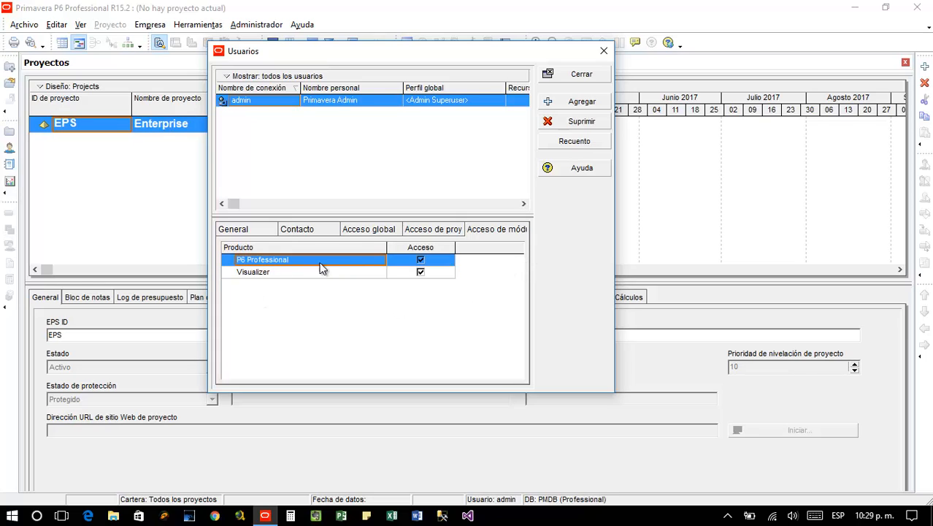
click(305, 273)
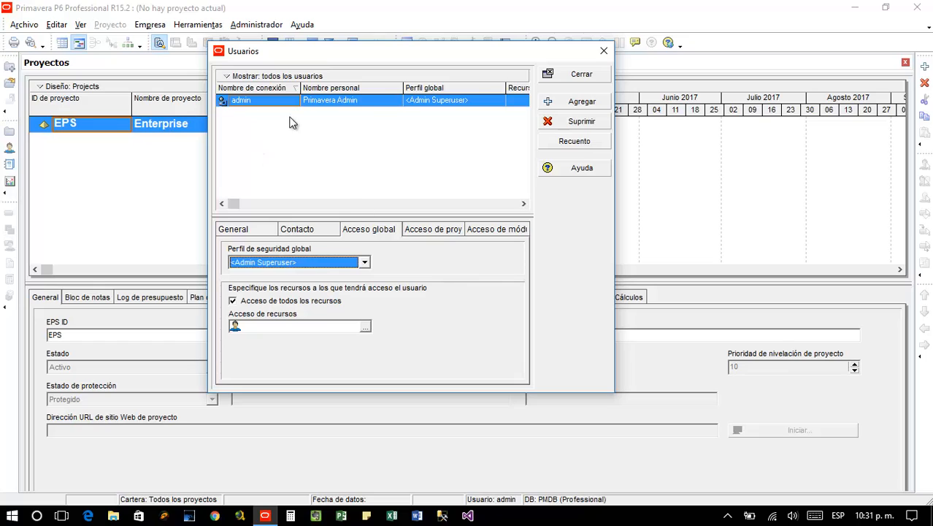
click(248, 229)
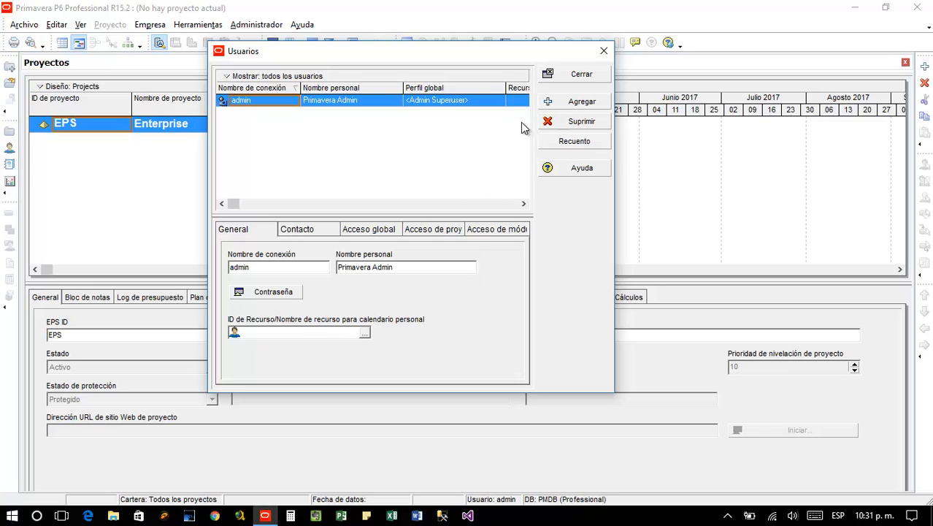
Add user Gerencia with a login name and password, profiled All Except Users & Profiles
click(572, 105)
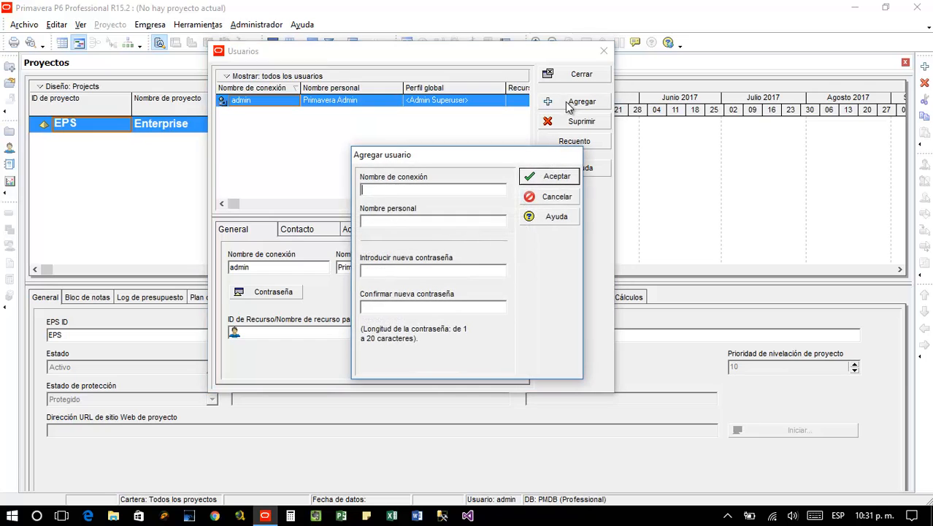
drag(480, 155, 425, 141)
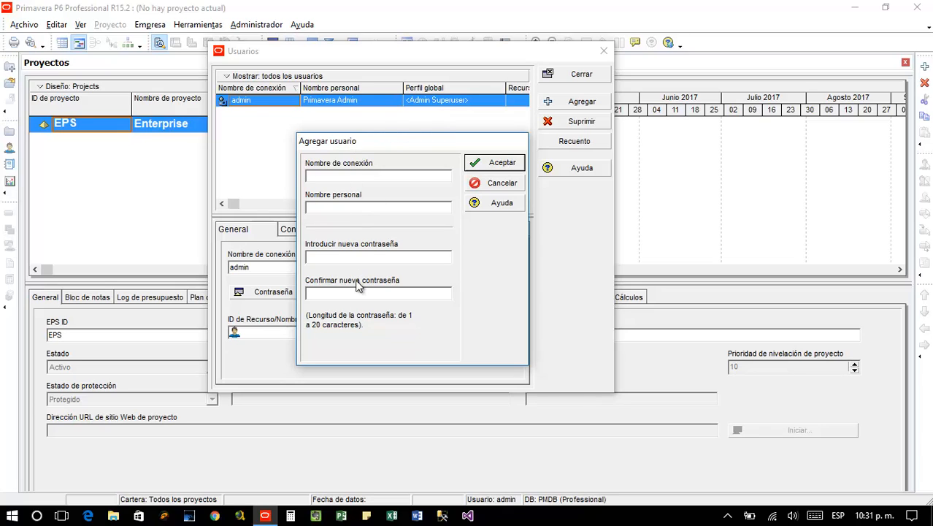
click(364, 174)
text(Edman)
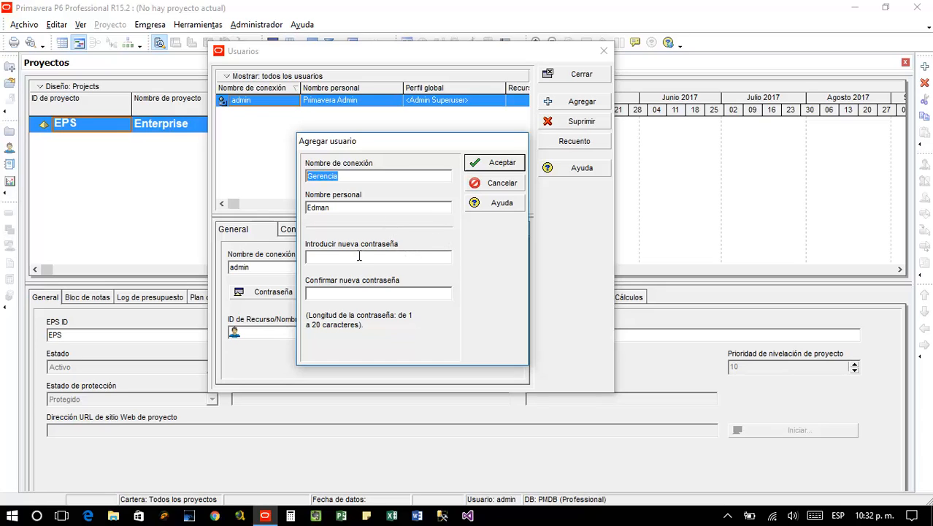
click(357, 258)
text(**********)
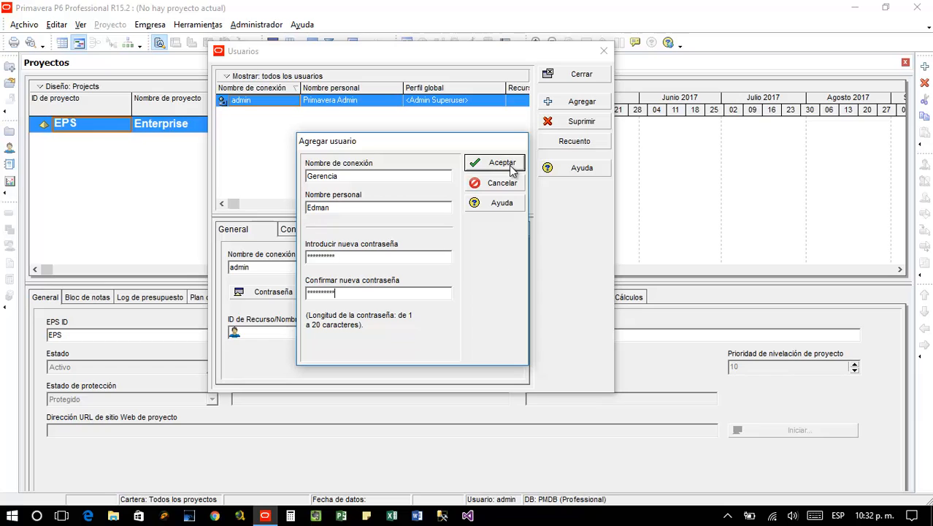
click(511, 171)
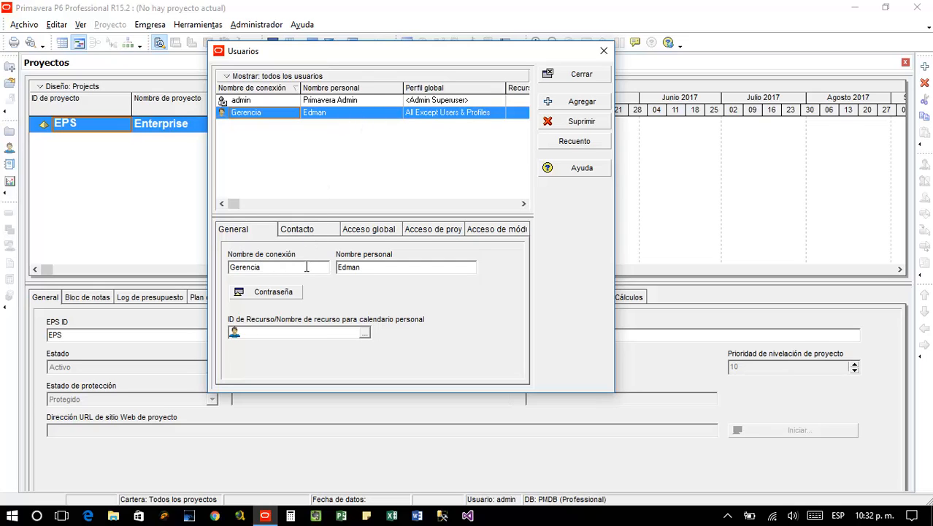
Change the new user's login name to lowercase 'gerencia' in the users list
key(Delete)
text(g)
click(407, 267)
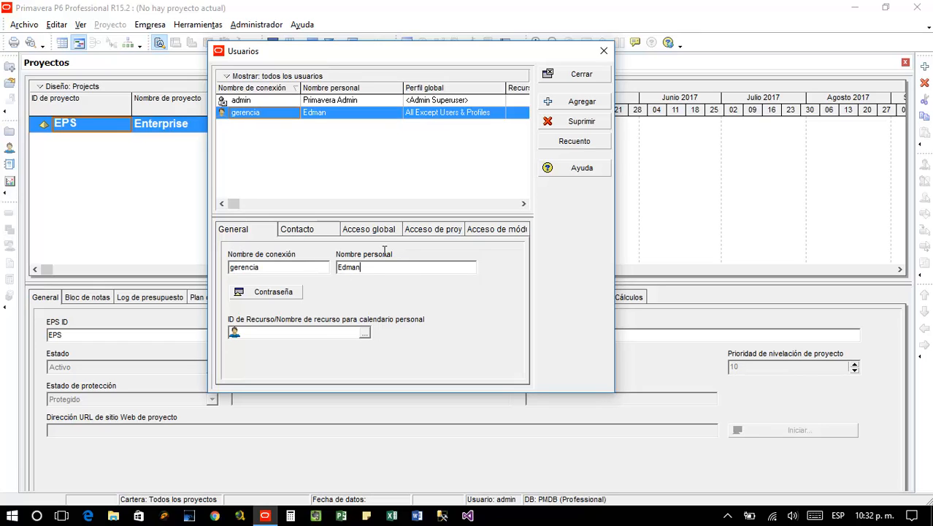
click(278, 114)
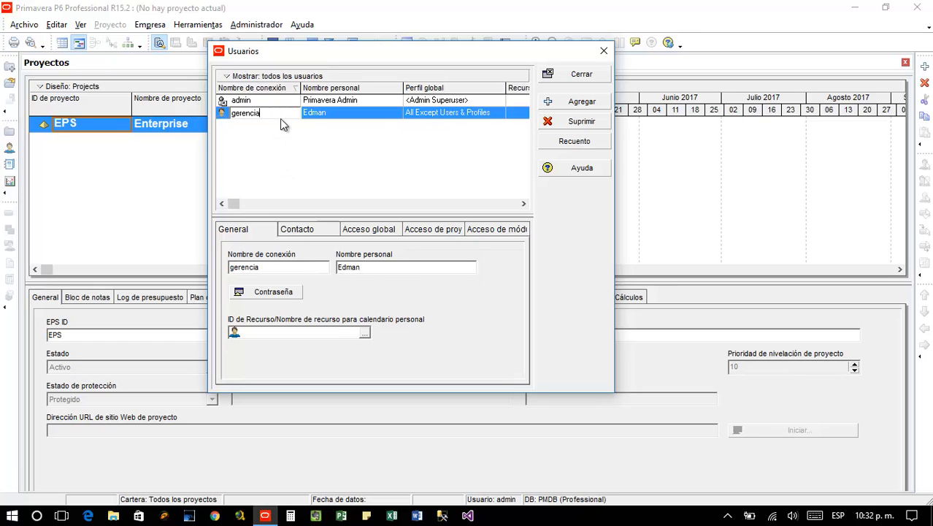
click(481, 116)
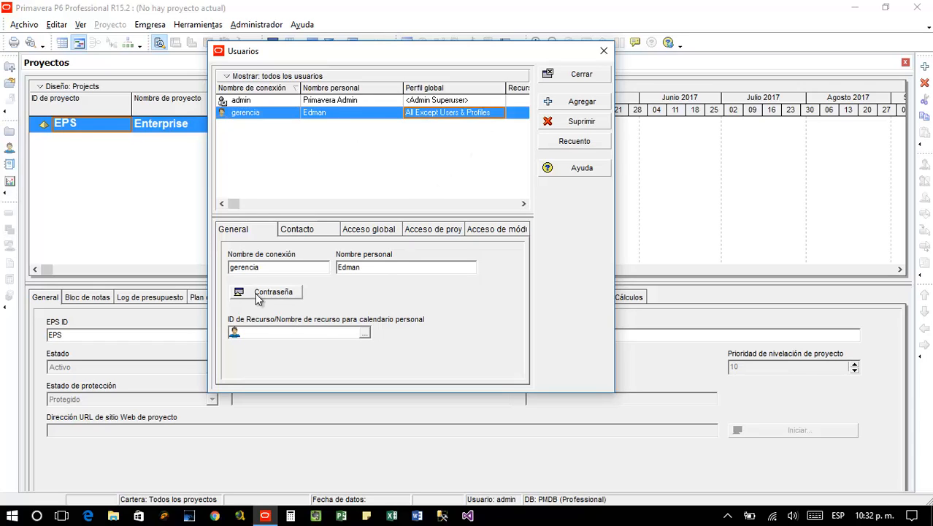
On the Contacto tab, enter the user's e-mail address and office phone number
click(304, 233)
click(283, 270)
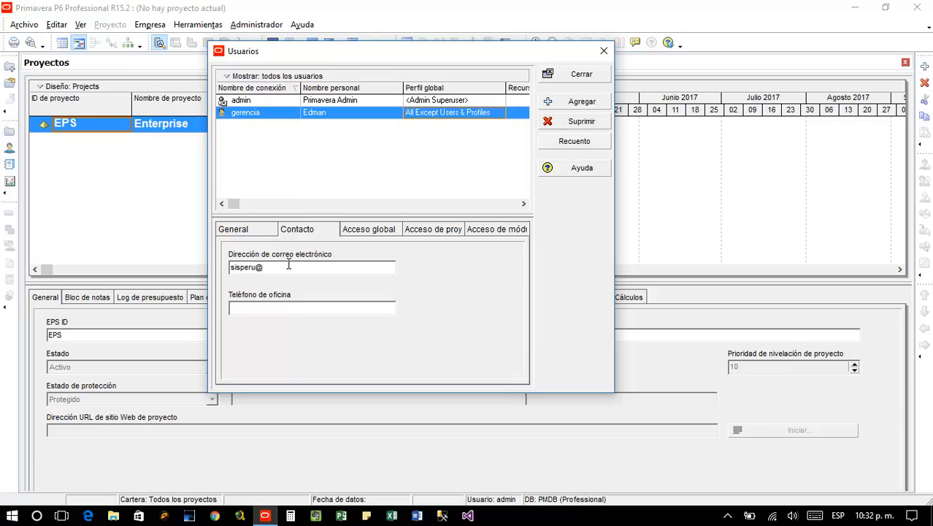
click(294, 308)
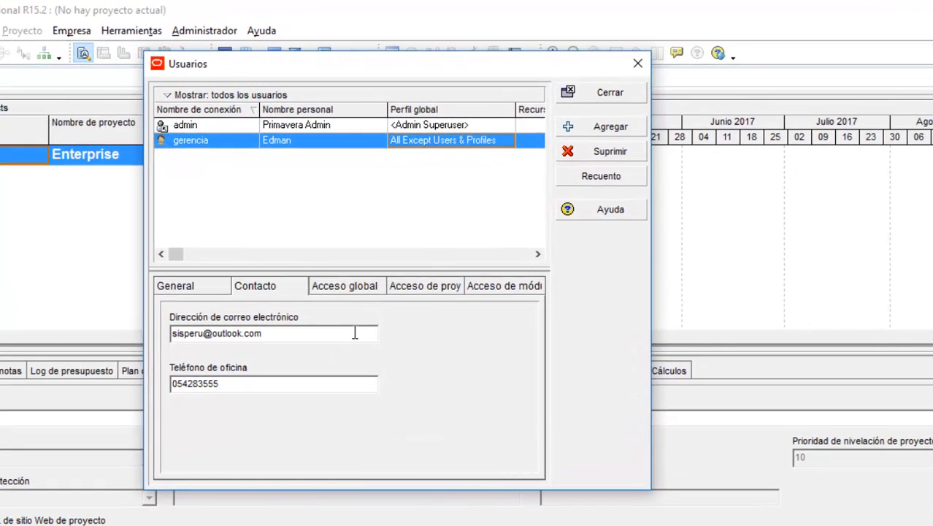
Give gerencia the Admin Superuser global profile with access to all resources
click(340, 286)
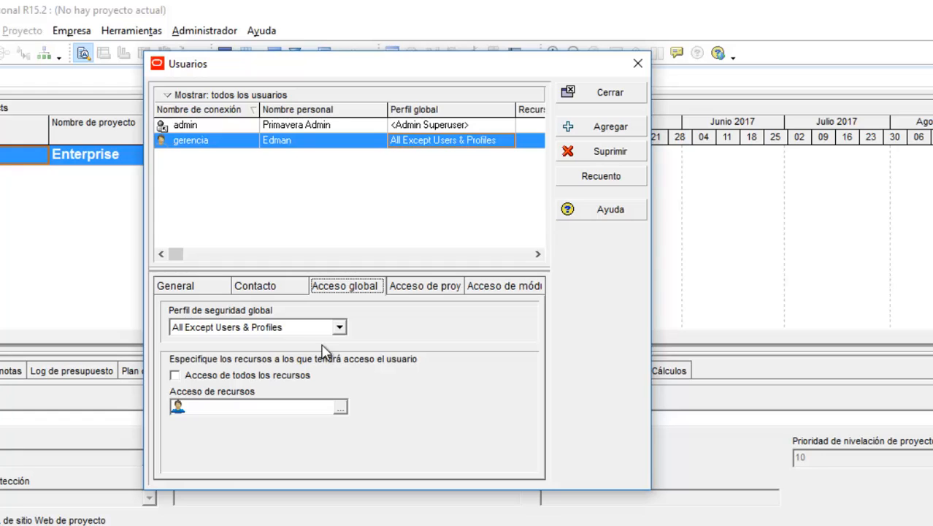
click(339, 329)
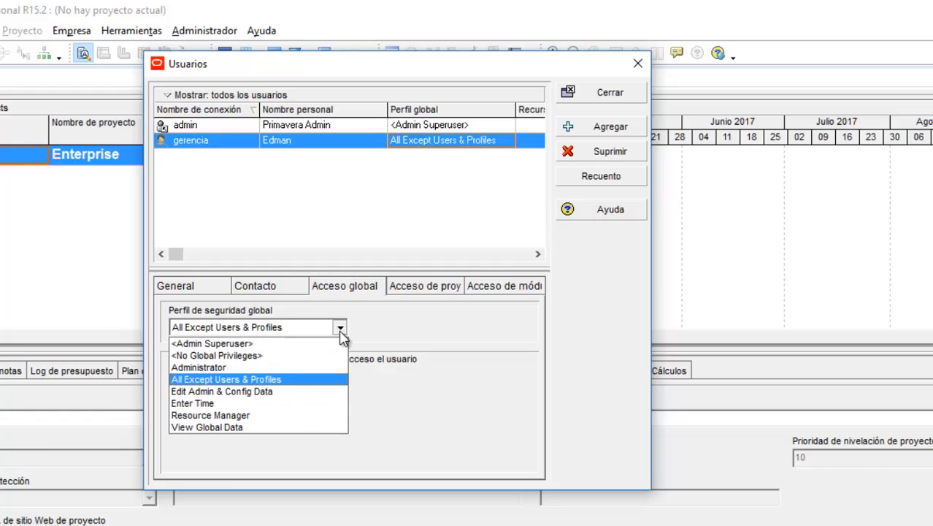
click(290, 344)
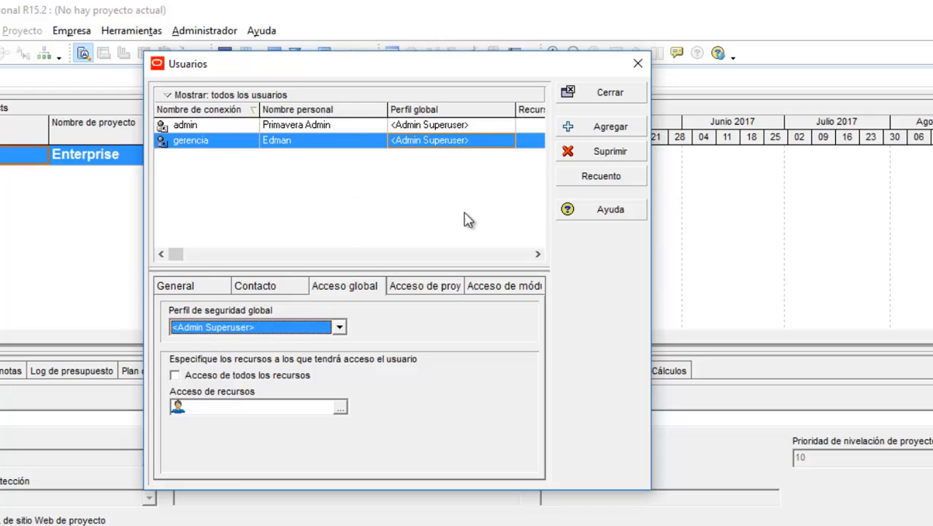
click(174, 376)
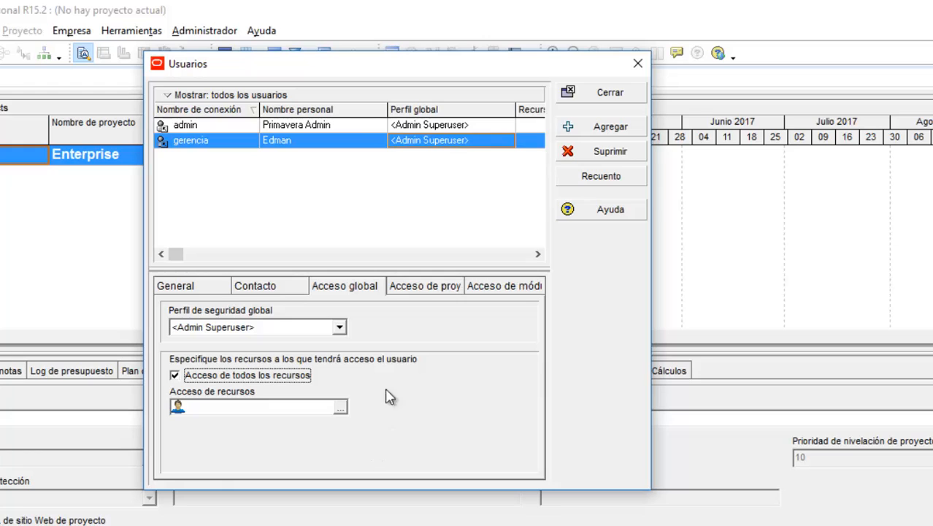
click(414, 289)
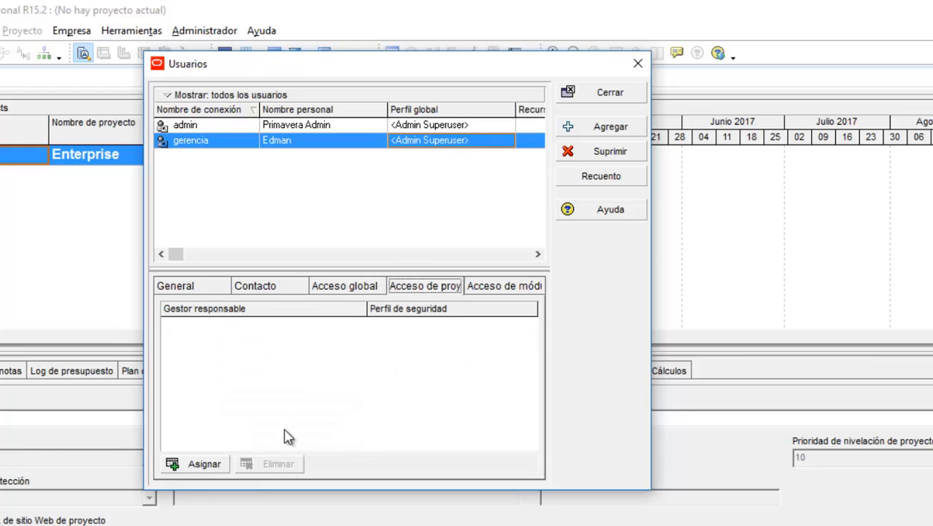
click(179, 464)
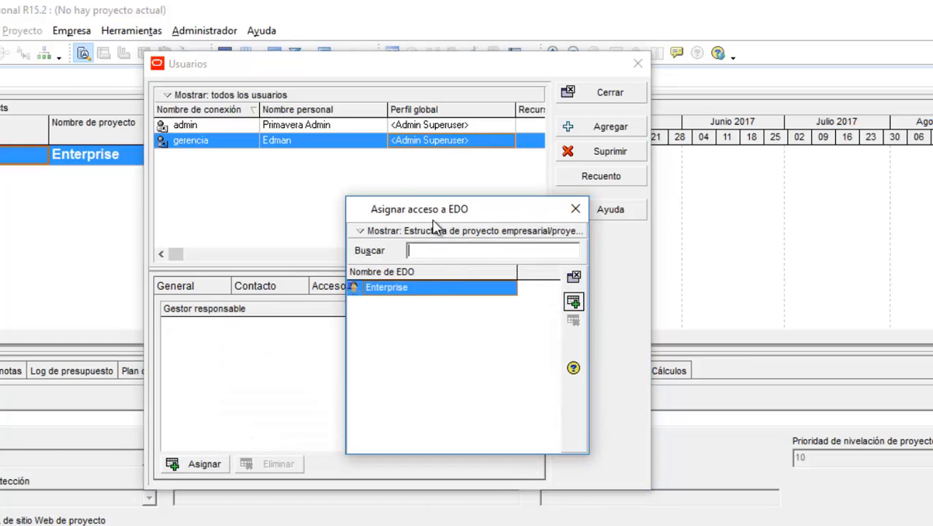
click(575, 208)
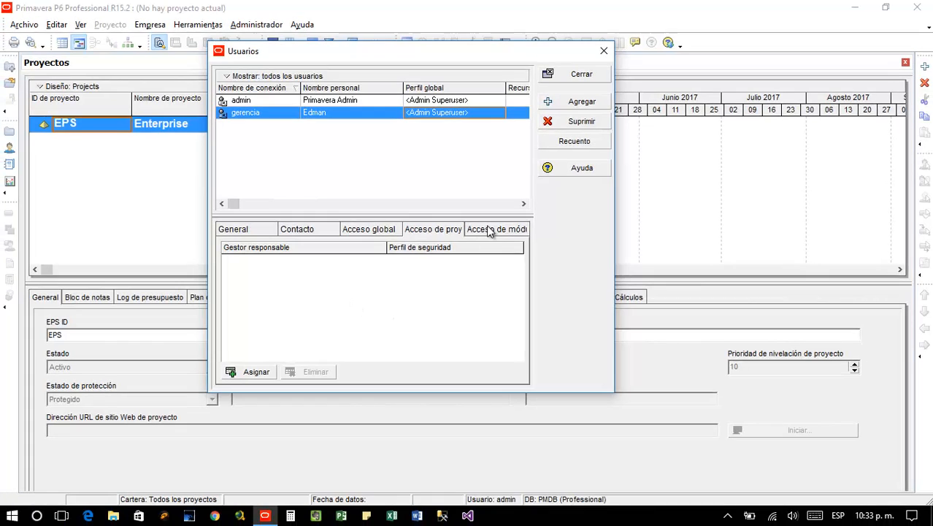
Tick Acceso for P6 Professional and Visualizer in gerencia's module access
click(491, 233)
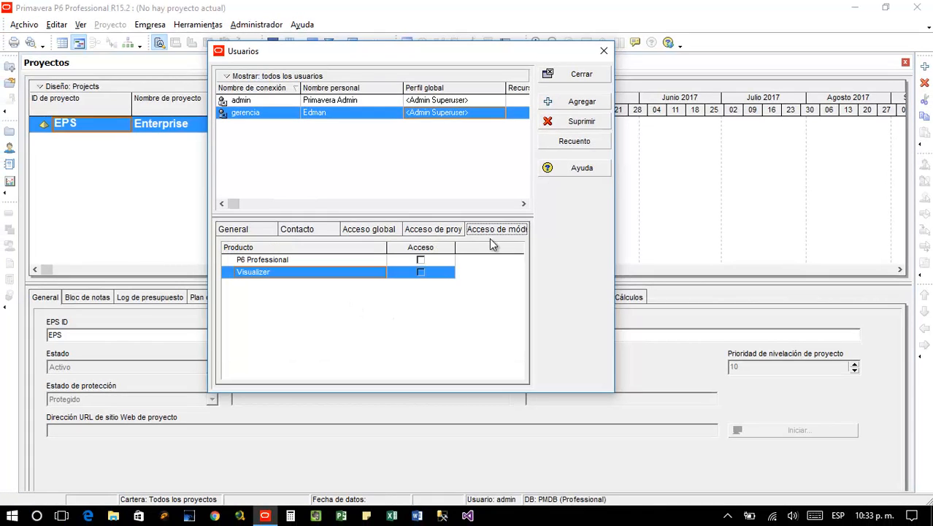
click(421, 261)
click(421, 261)
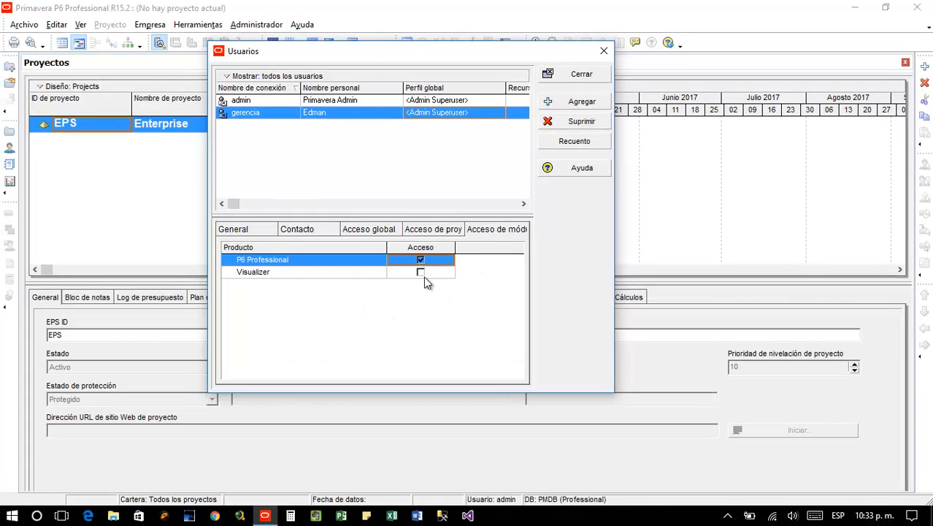
click(420, 272)
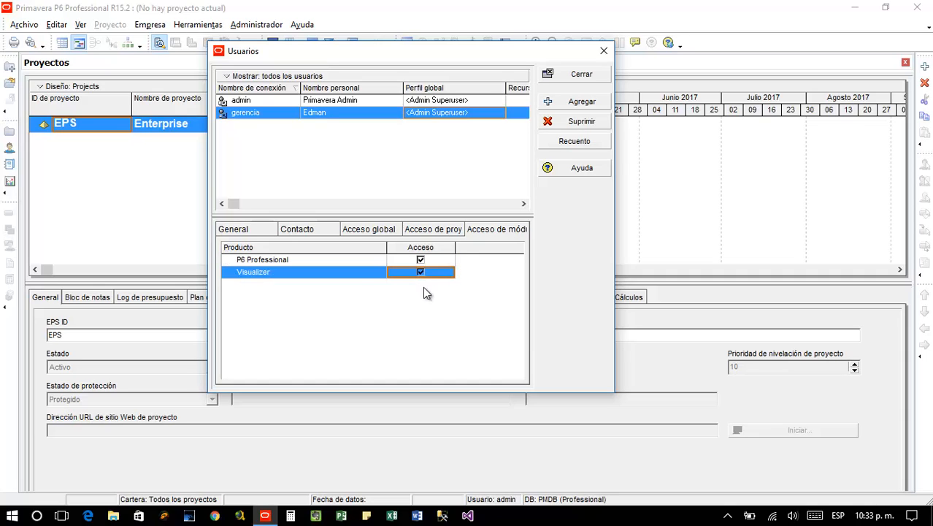
click(248, 229)
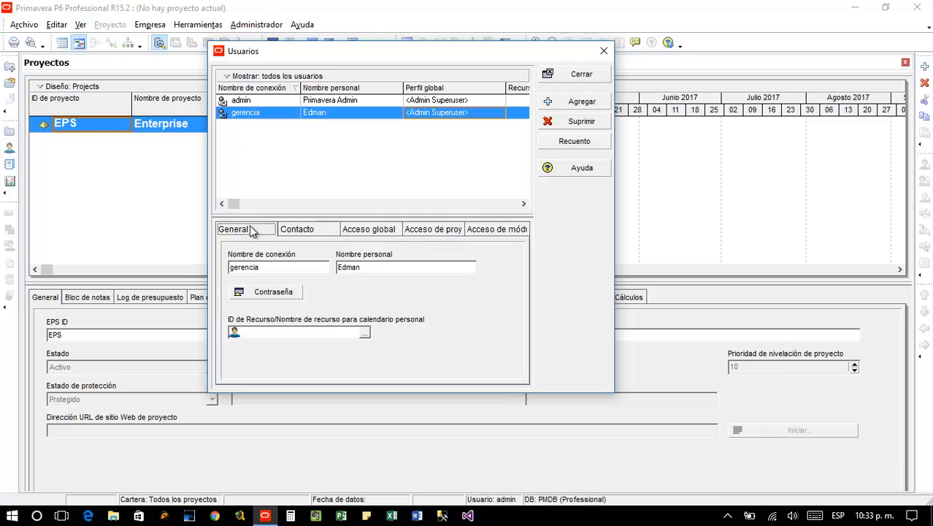
Add user 'invitado' with a personal name and password, profiled All Except Users & Profiles
click(573, 102)
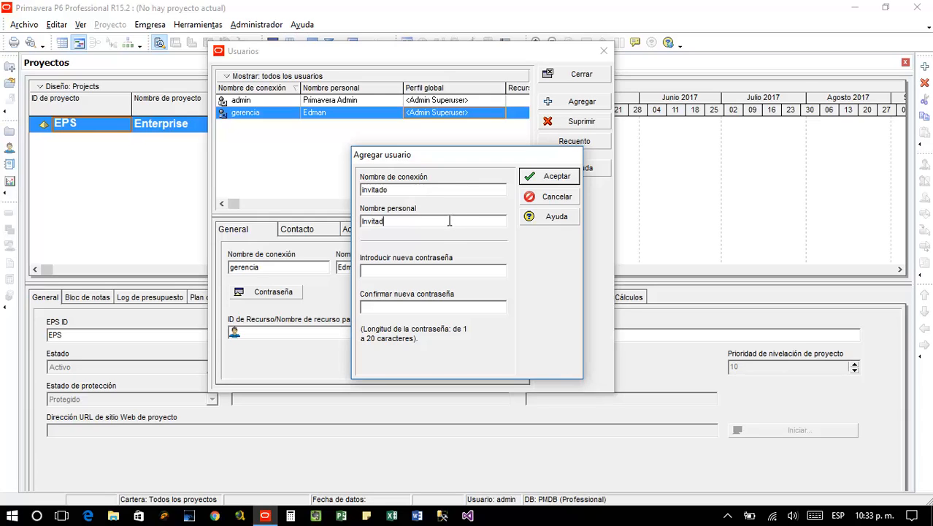
click(441, 270)
click(534, 182)
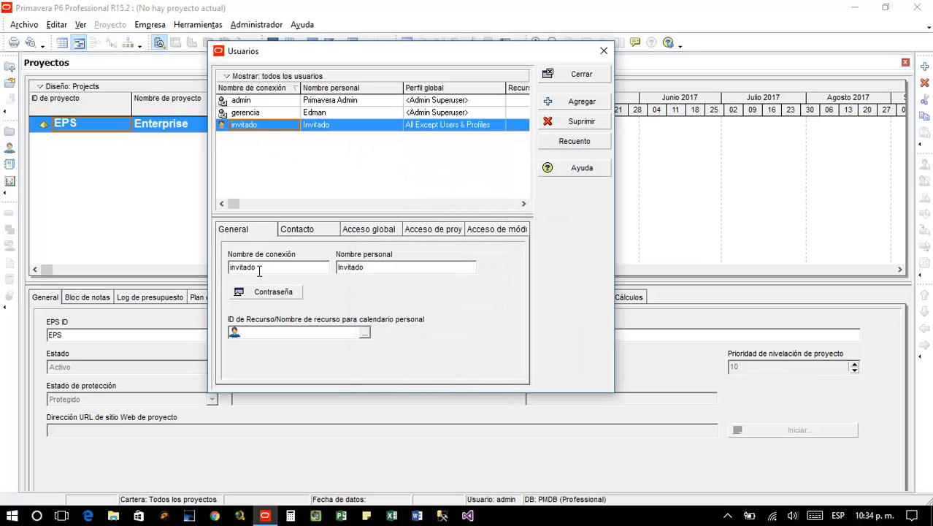
Assign invitado the Resource Manager global security profile
click(313, 232)
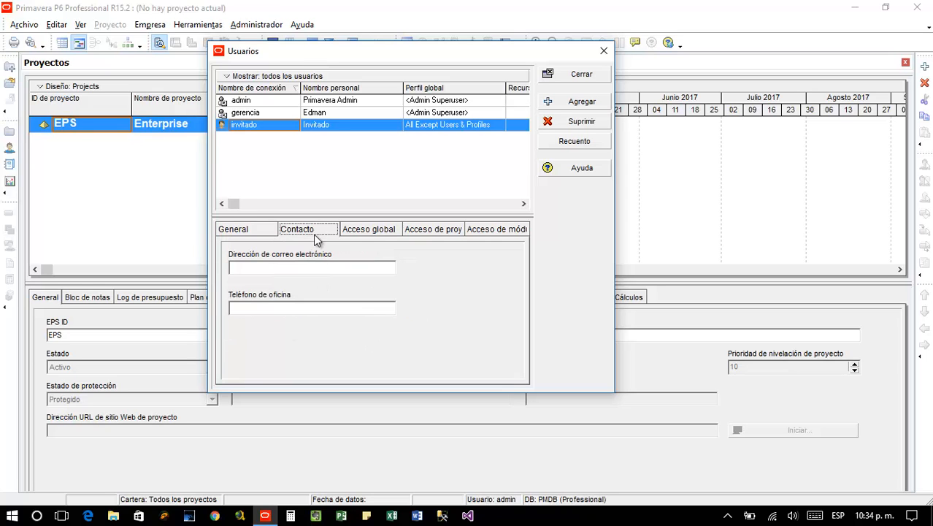
click(349, 232)
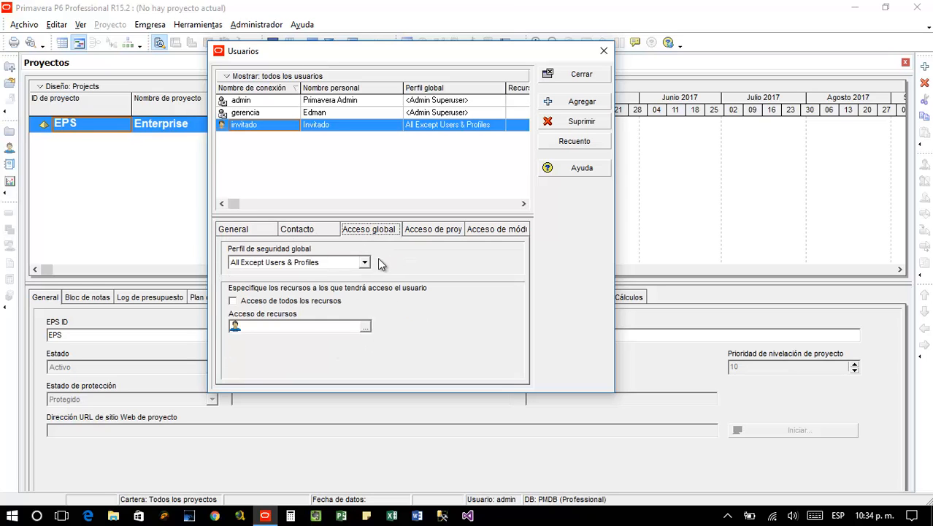
click(365, 262)
click(269, 362)
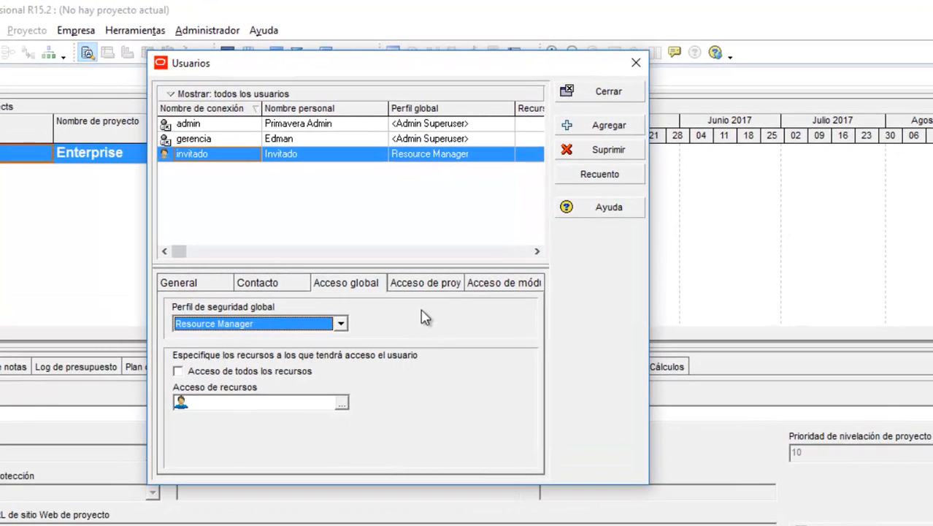
Grant invitado module access to P6 Professional and Visualizer
click(422, 283)
click(513, 286)
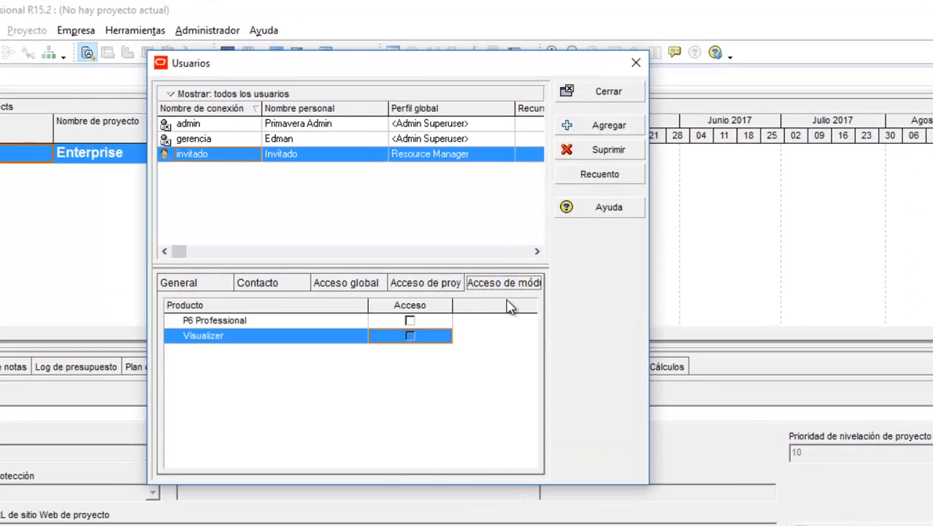
click(409, 321)
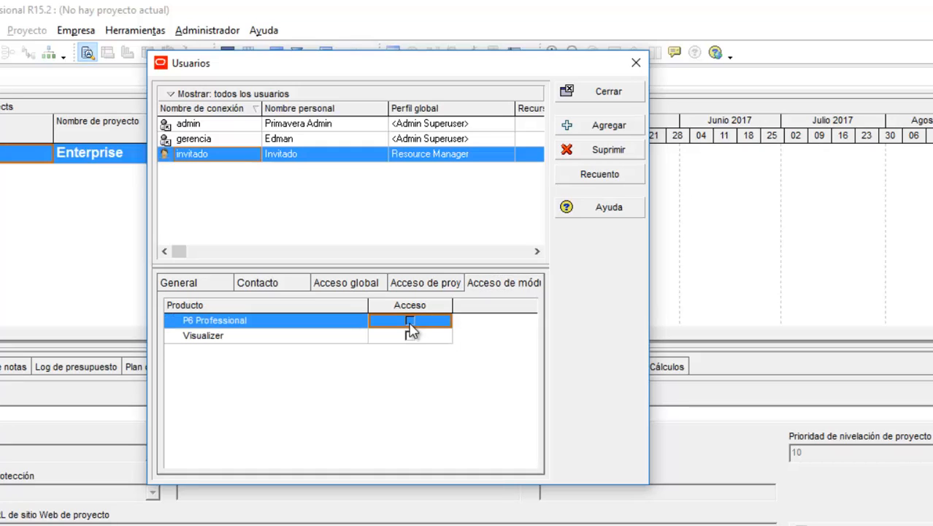
click(409, 321)
click(411, 337)
click(410, 337)
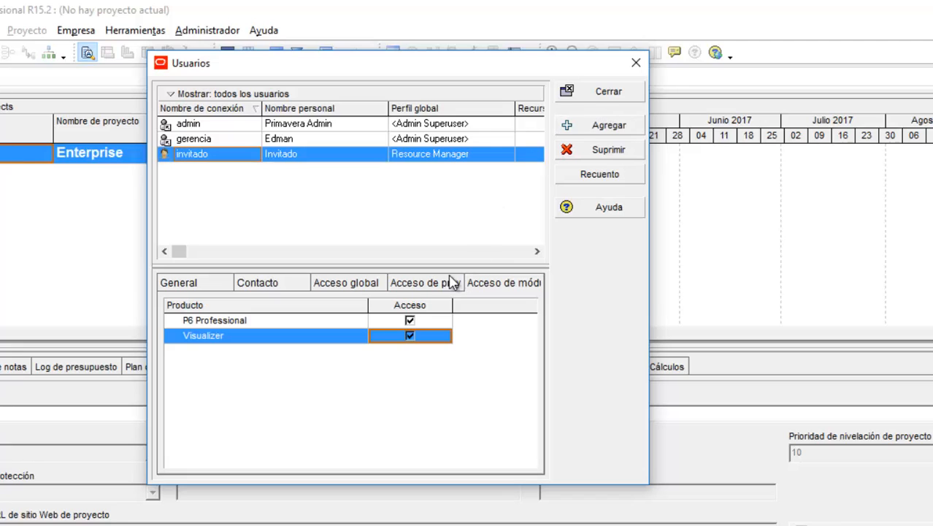
click(348, 321)
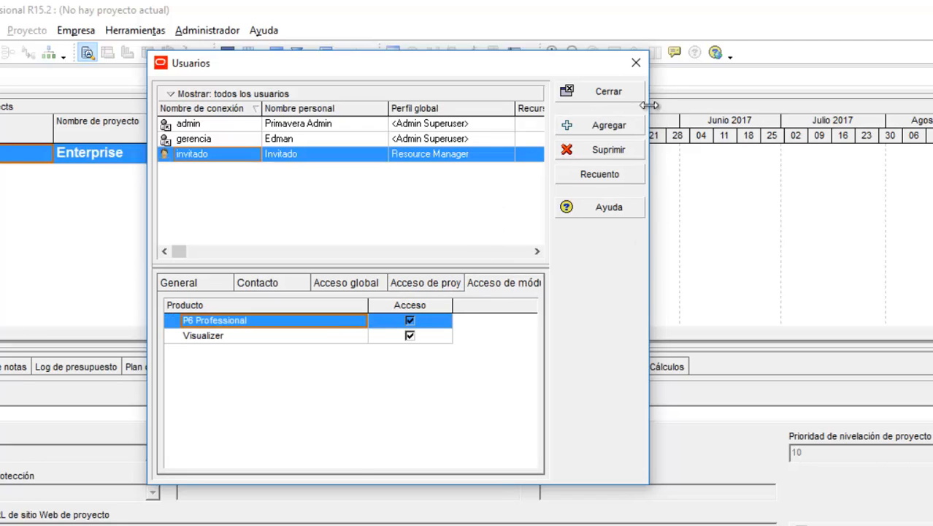
Close Usuarios, exit P6 with confirmation, and relaunch it from the taskbar
click(624, 95)
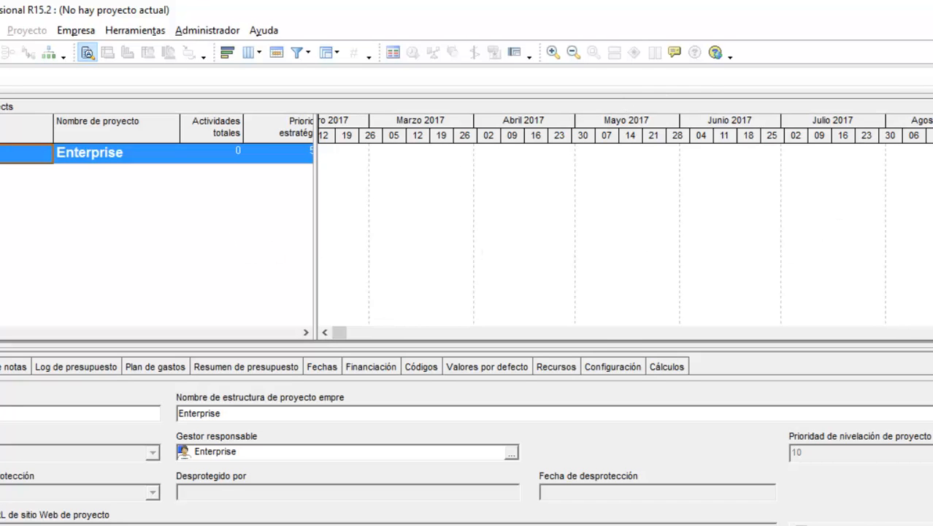
key(alt+F4)
click(409, 345)
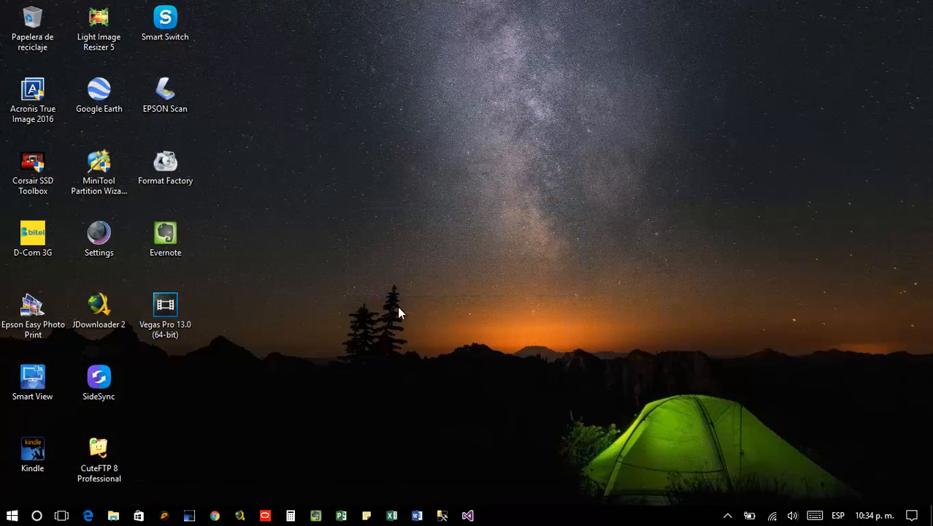
click(265, 515)
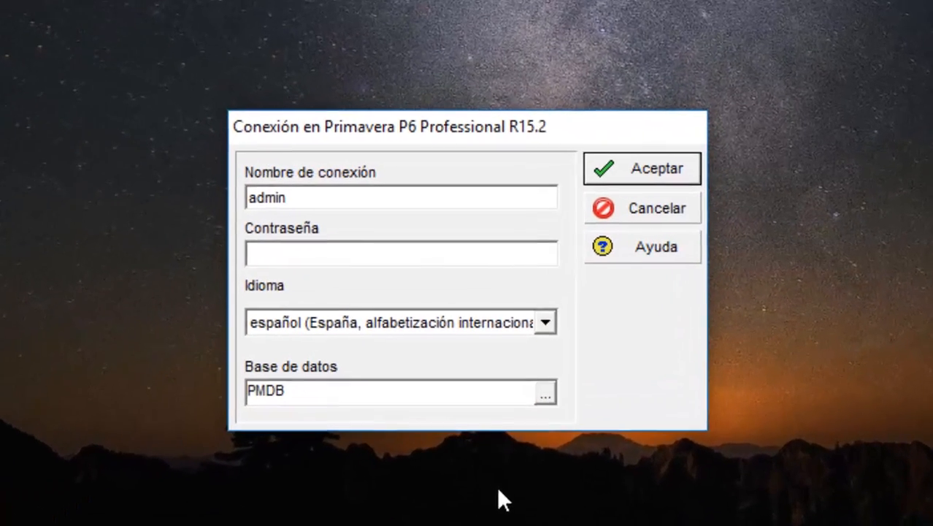
Log in with login name 'invitado' and its password
click(337, 261)
drag(322, 202, 202, 202)
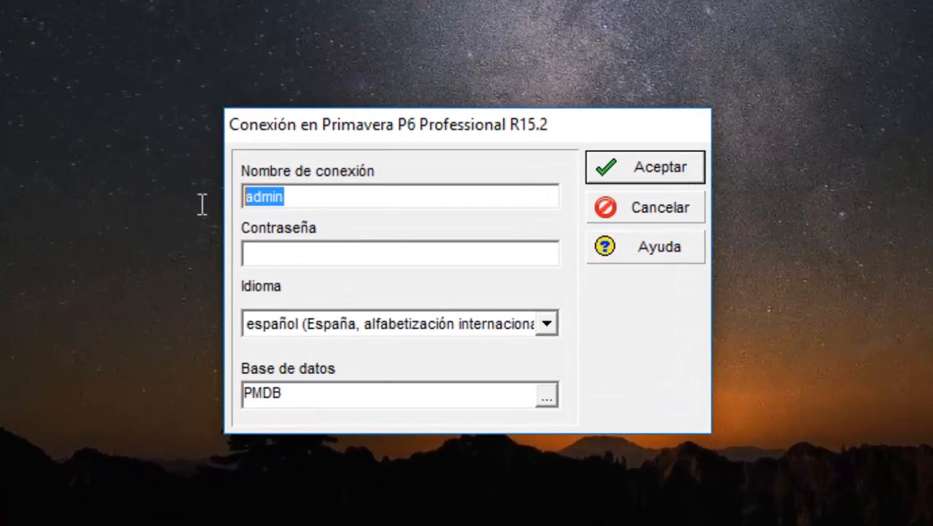
text(invitado)
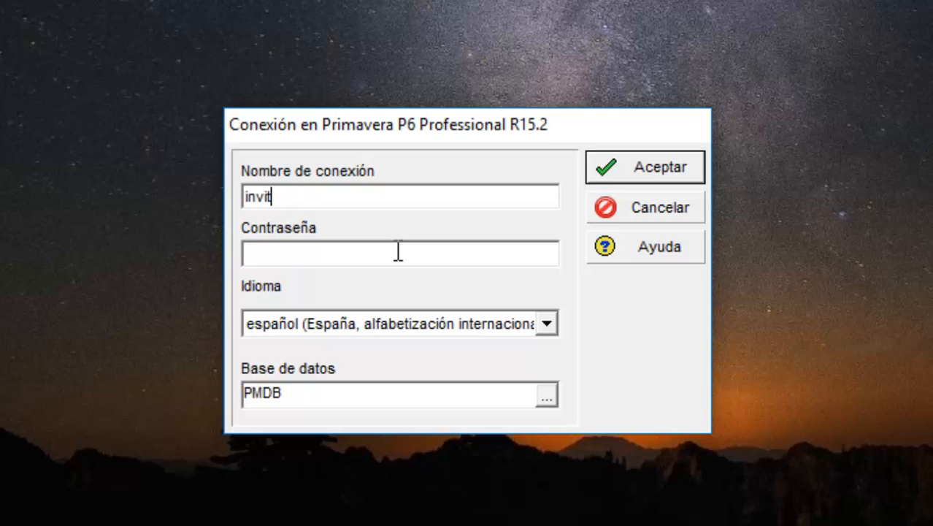
key(Tab)
text(*******)
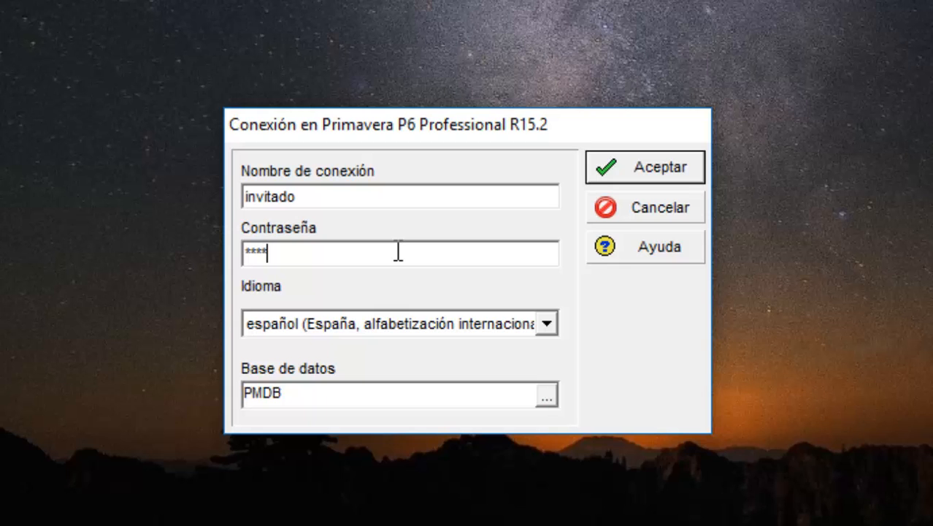
text(***)
click(640, 168)
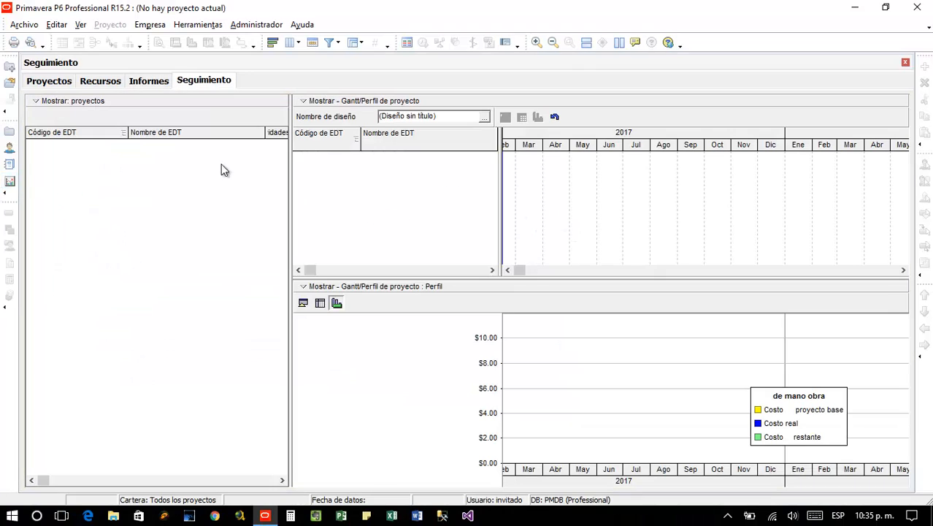
From the Proyectos workspace, open Administrador > Usuarios, which lists only invitado
click(56, 80)
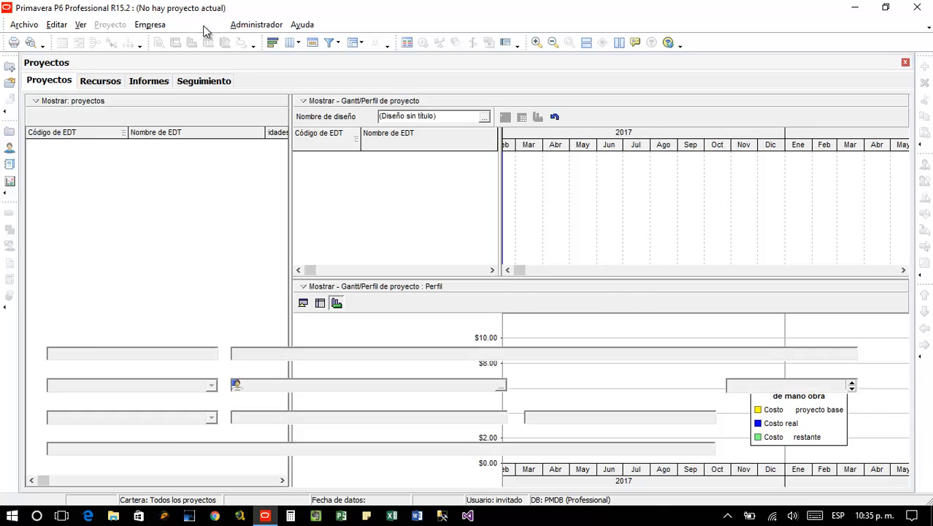
click(259, 25)
click(267, 40)
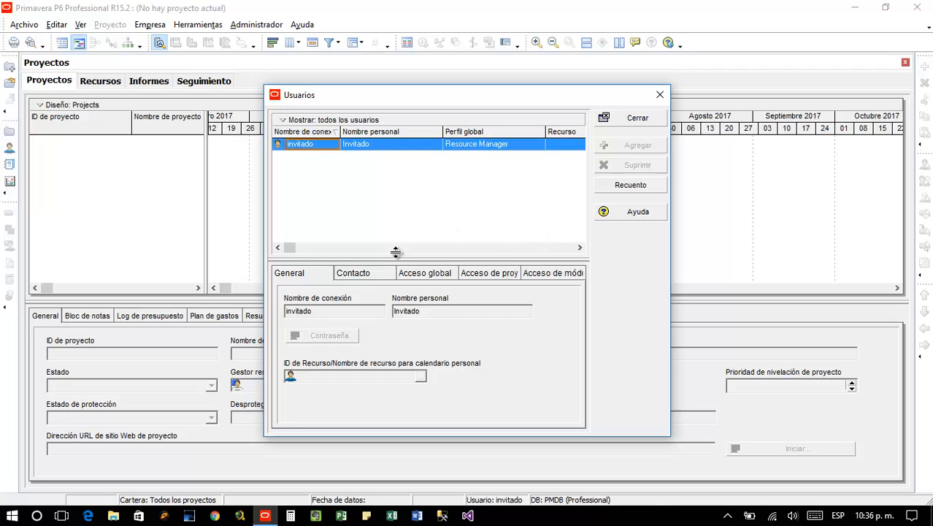
Test whether invitado's personal name, login name and e-mail fields can be edited
click(453, 308)
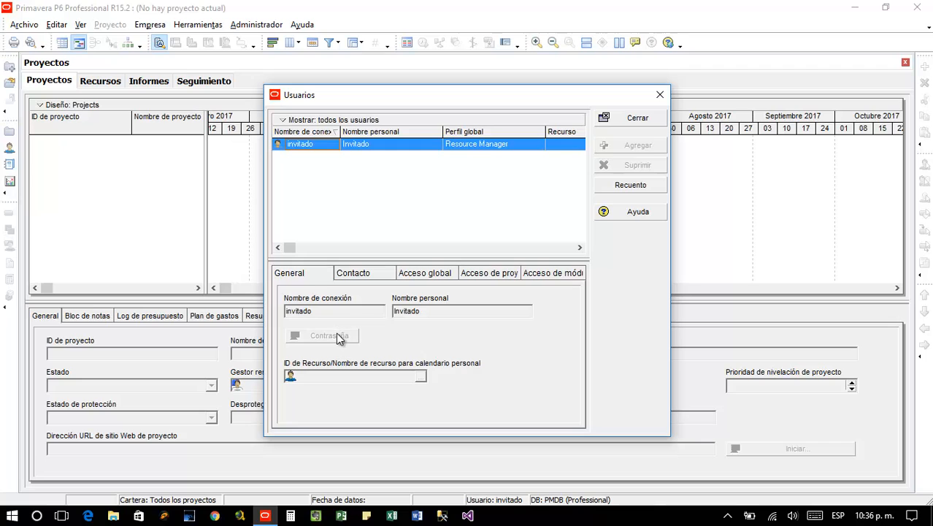
click(357, 315)
click(363, 272)
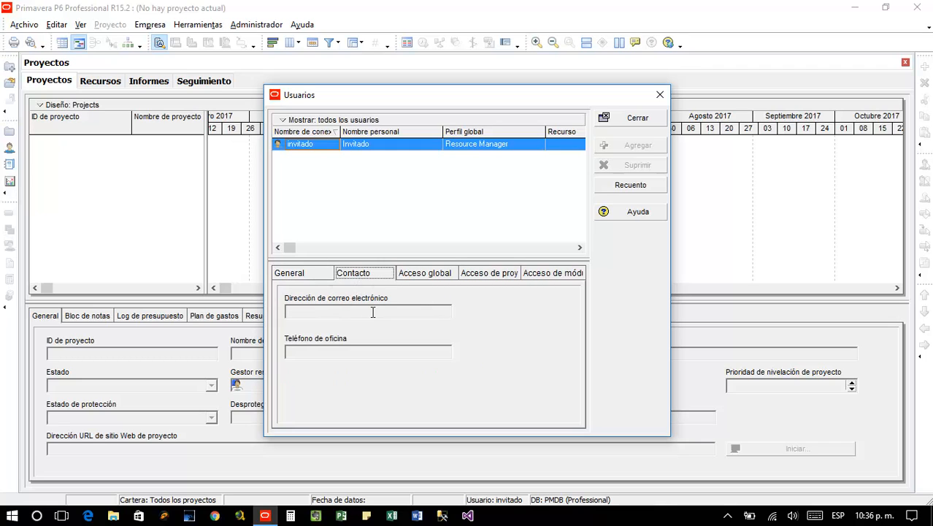
click(372, 311)
Inspect invitado's global and project access and its Visualizer and P6 Professional module entries
click(427, 273)
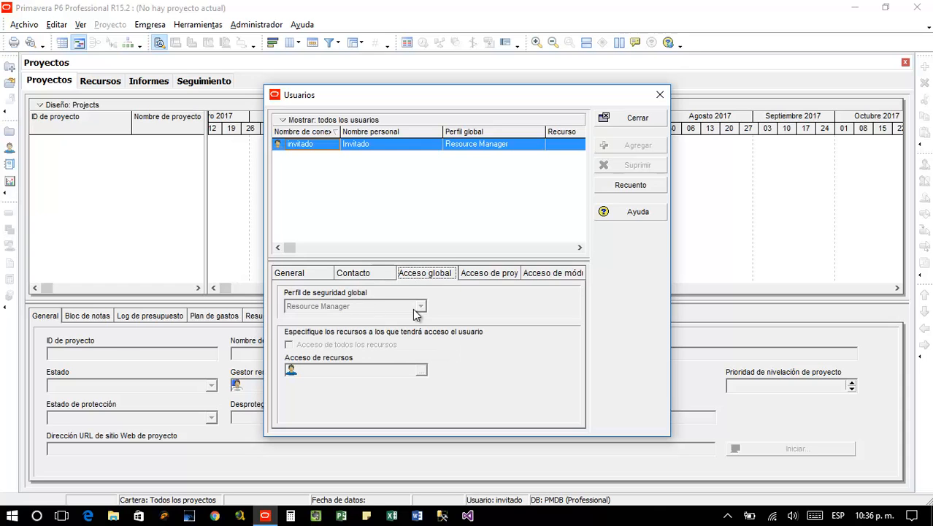
click(491, 276)
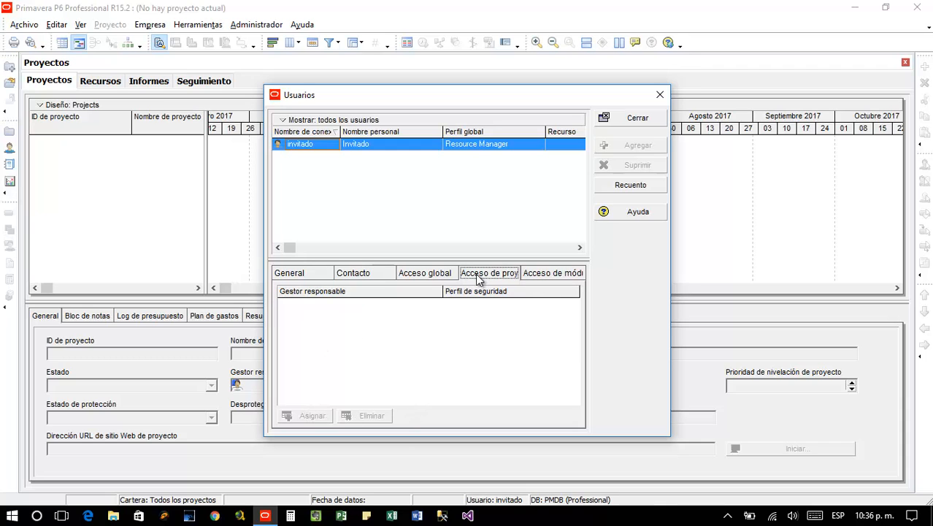
click(549, 275)
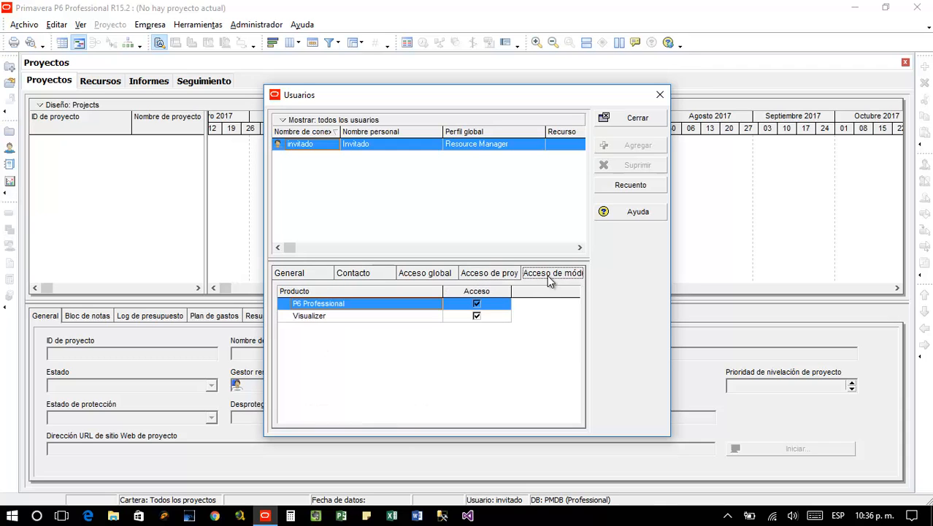
click(475, 319)
click(478, 303)
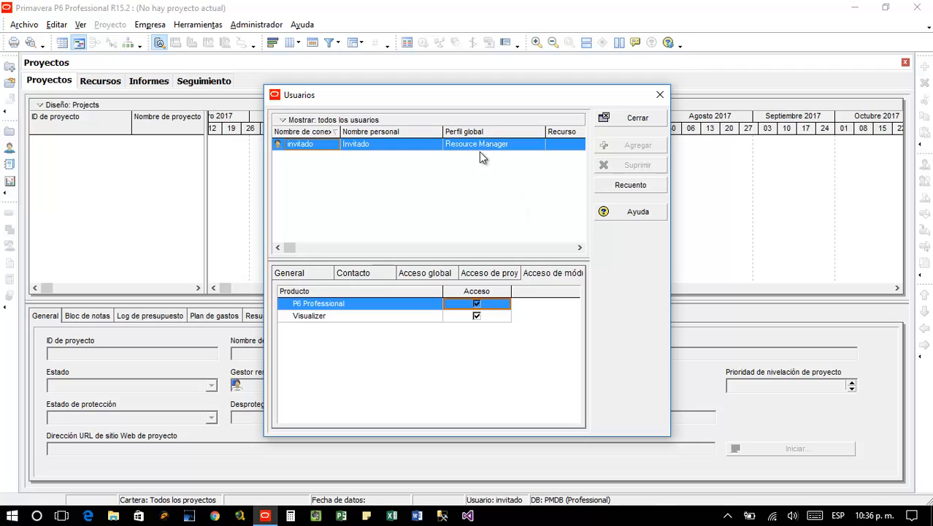
Cycle again through invitado's Contacto, Acceso global, Acceso de proyecto and Acceso de módulos tabs, ending on General
click(371, 273)
click(314, 274)
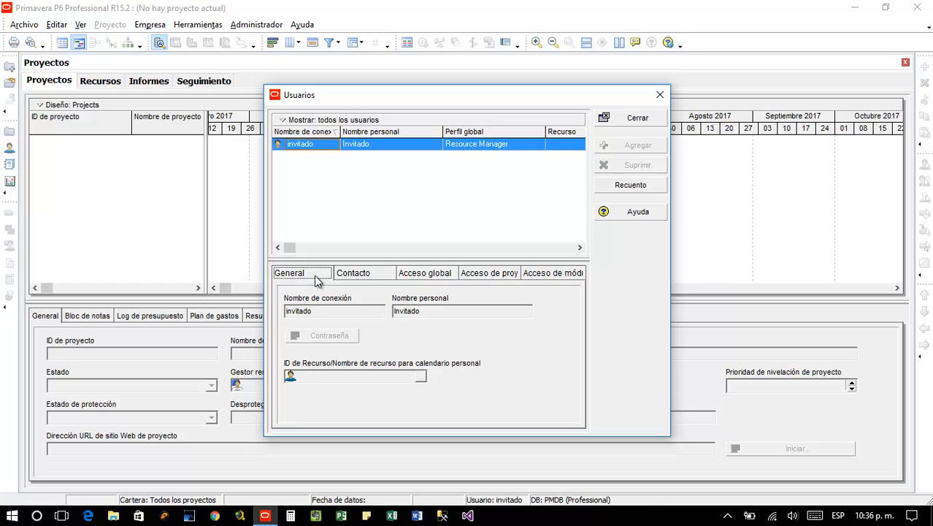
click(369, 275)
click(433, 275)
click(491, 274)
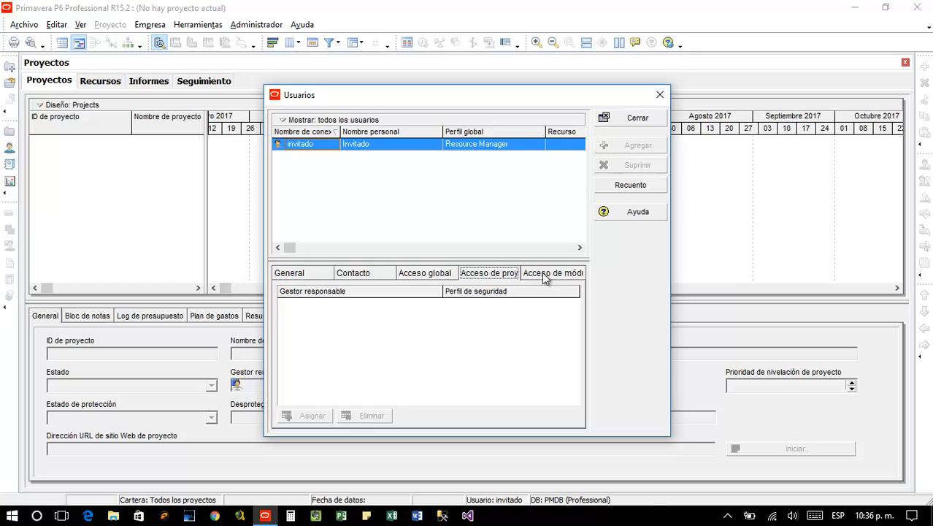
click(541, 273)
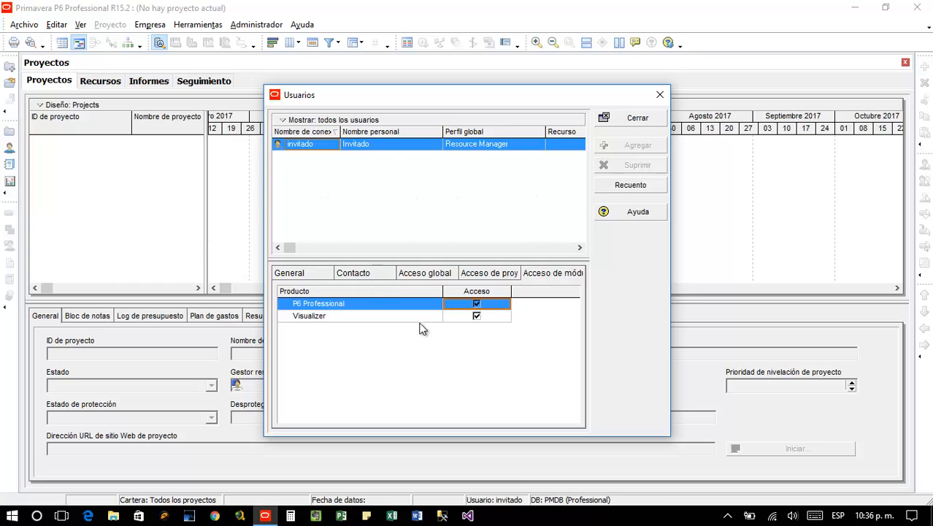
click(365, 276)
click(306, 276)
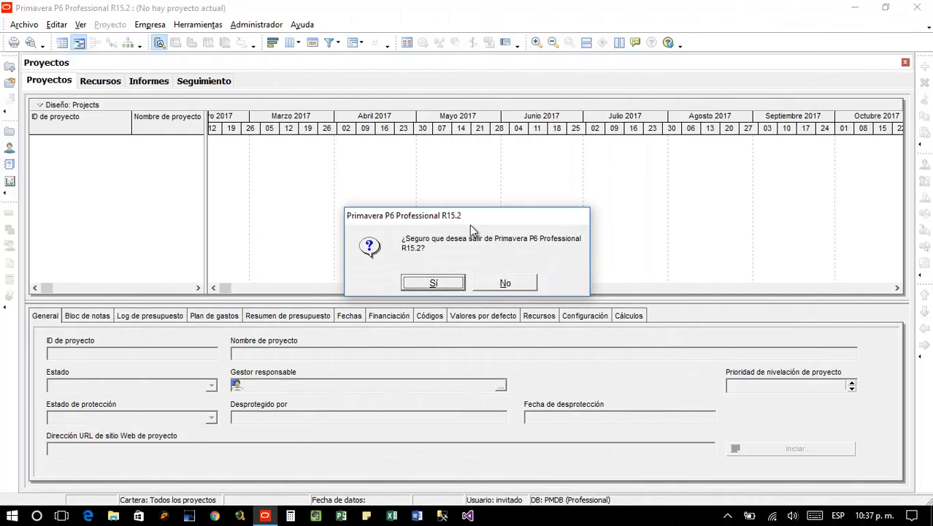
Confirm exit, relaunch P6, and log back in as gerencia with its password
click(429, 283)
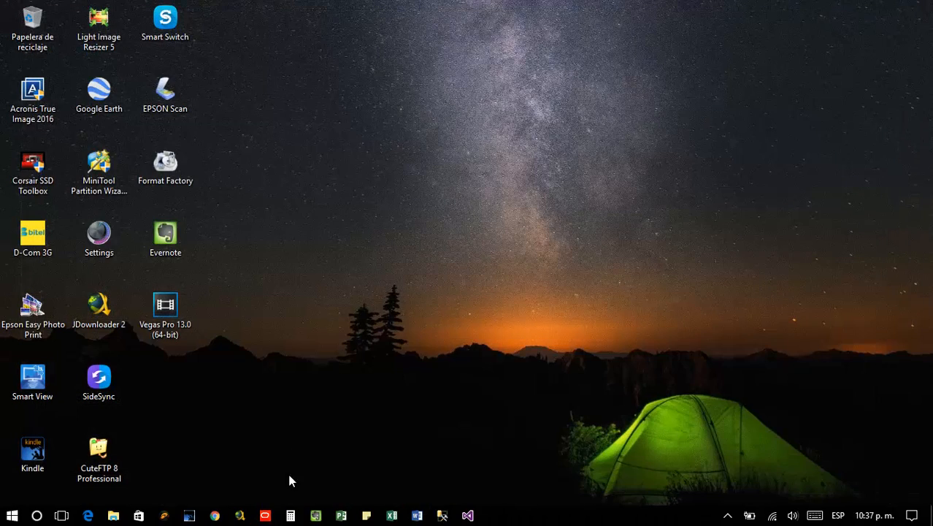
click(265, 515)
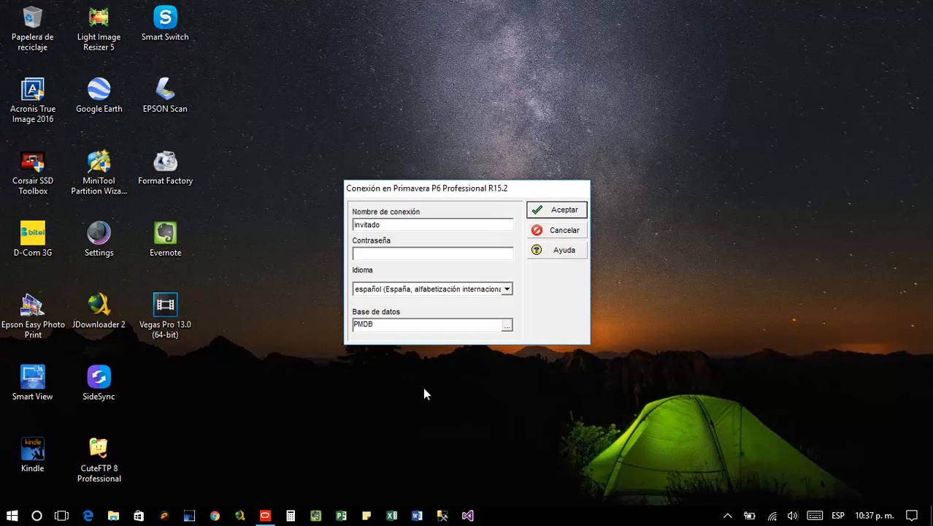
double_click(437, 224)
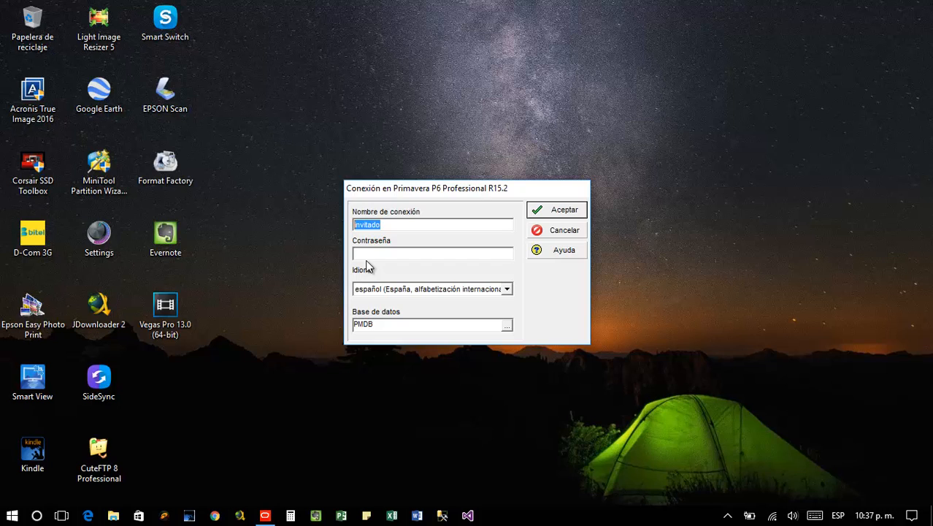
text(gerencia)
key(Return)
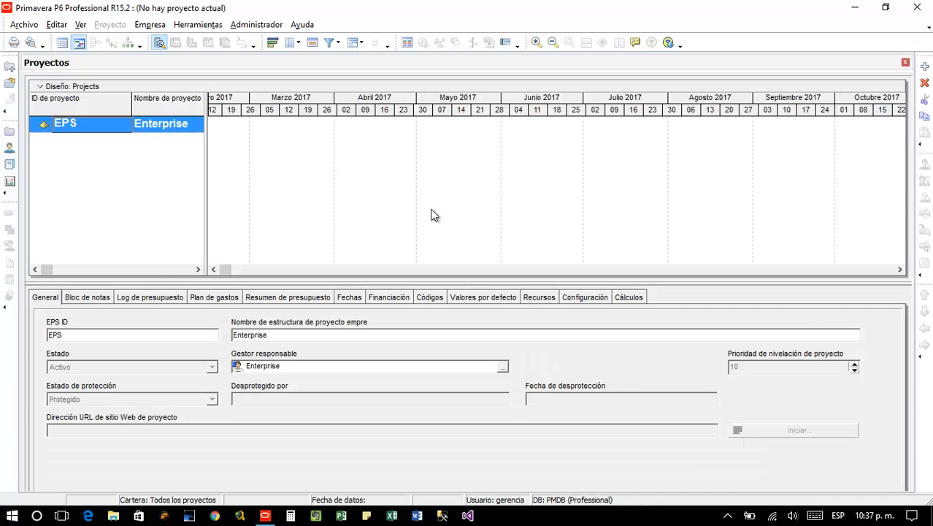
Open Administrador > Usuarios listing admin, gerencia and invitado, and select invitado
click(244, 25)
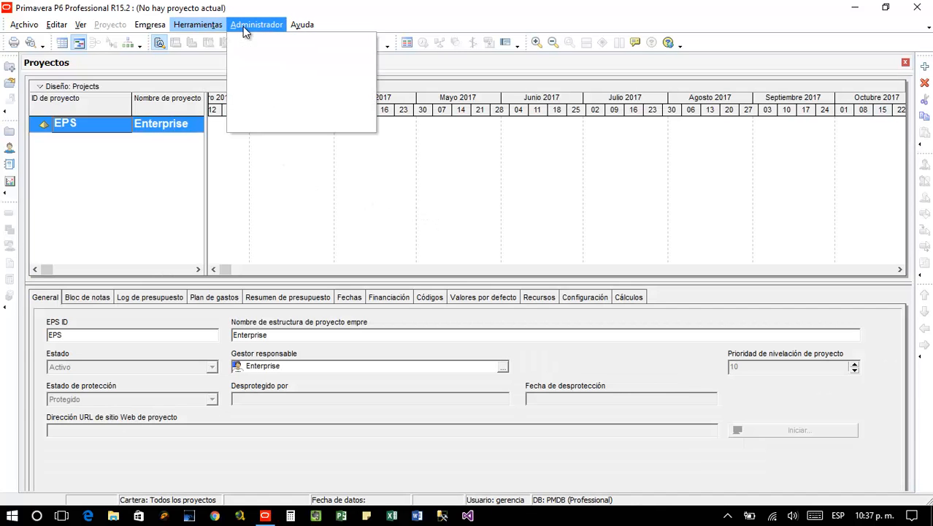
click(251, 39)
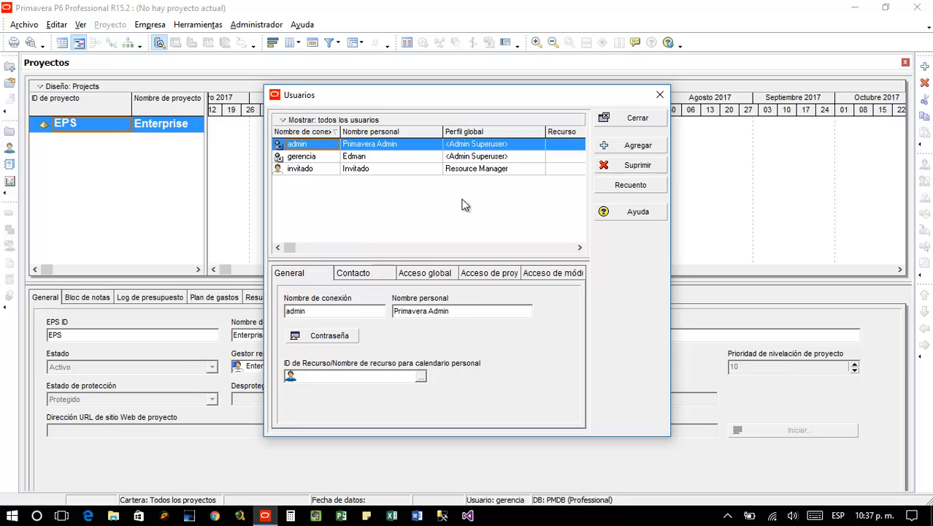
click(312, 158)
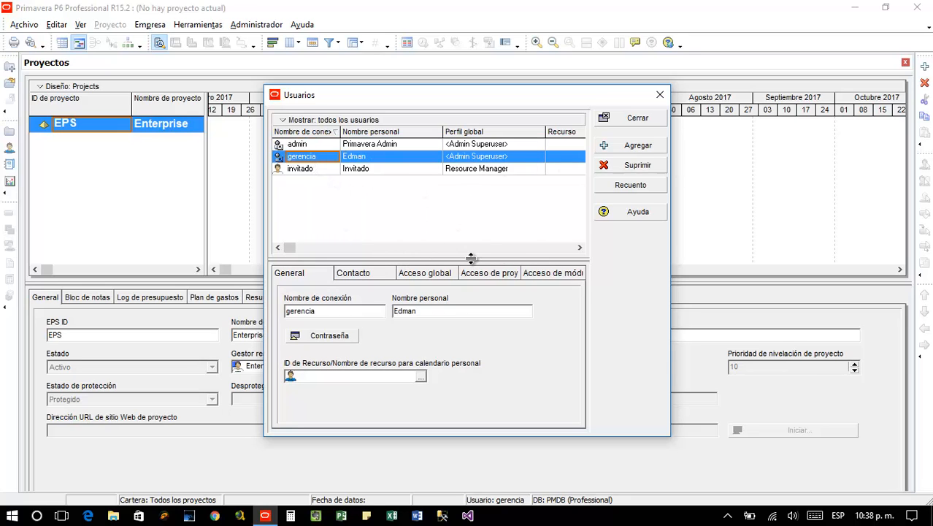
click(538, 249)
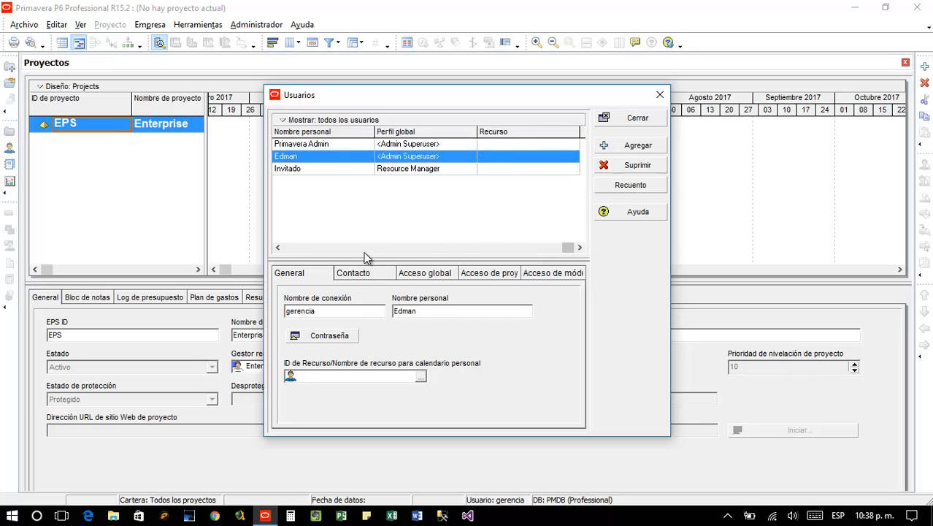
click(282, 248)
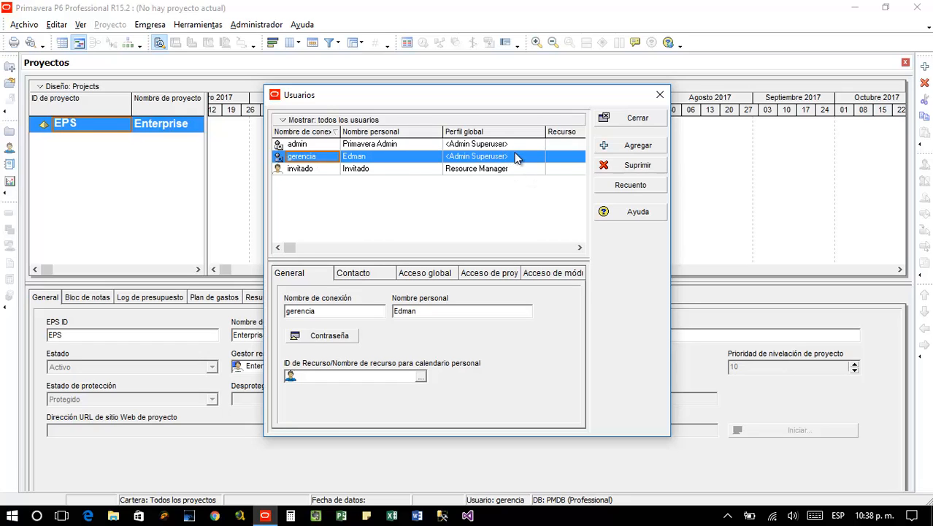
click(467, 170)
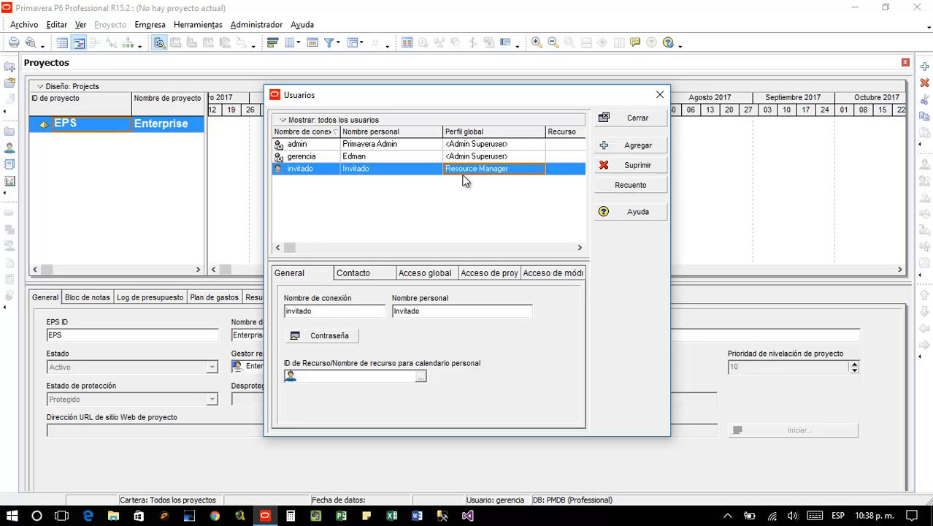
Cancel invitado's password change and bring up its Acceso global settings
click(335, 335)
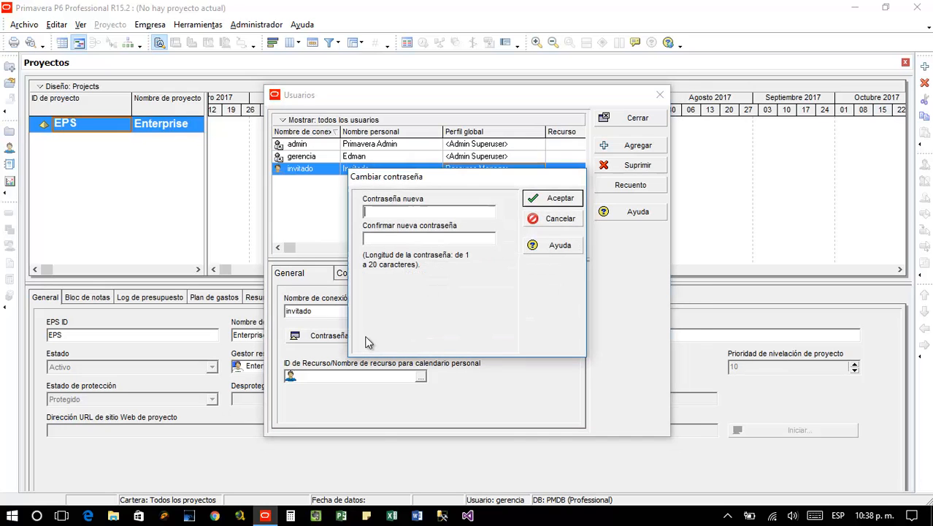
click(531, 218)
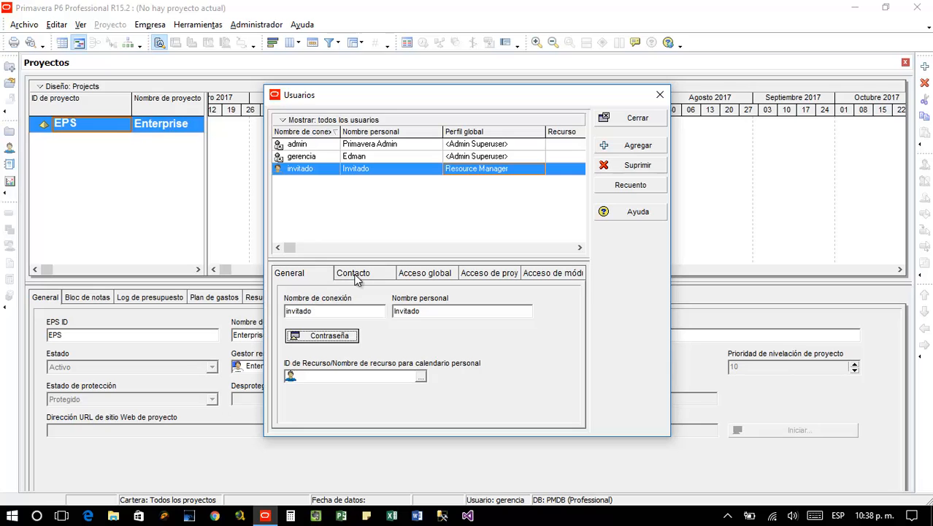
click(357, 275)
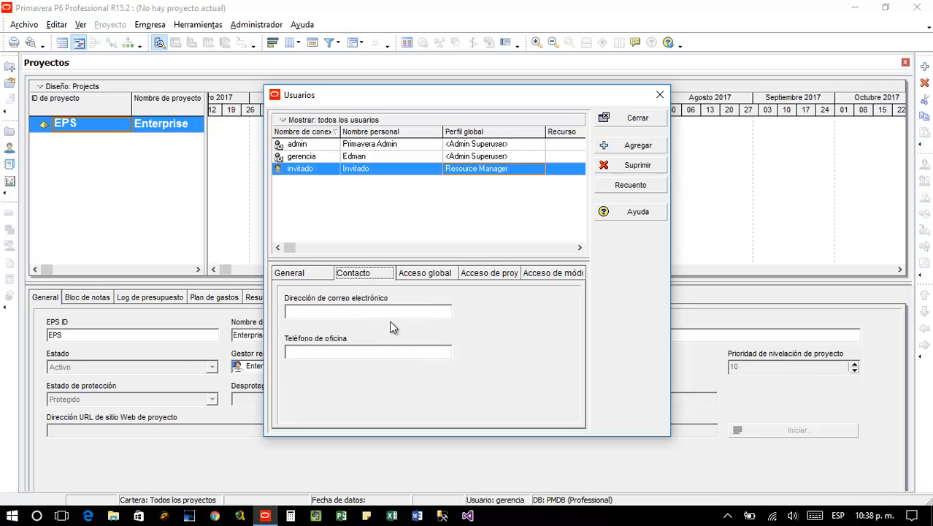
click(431, 274)
Switch invitado's global profile to Administrator, then restore it to Resource Manager
click(422, 307)
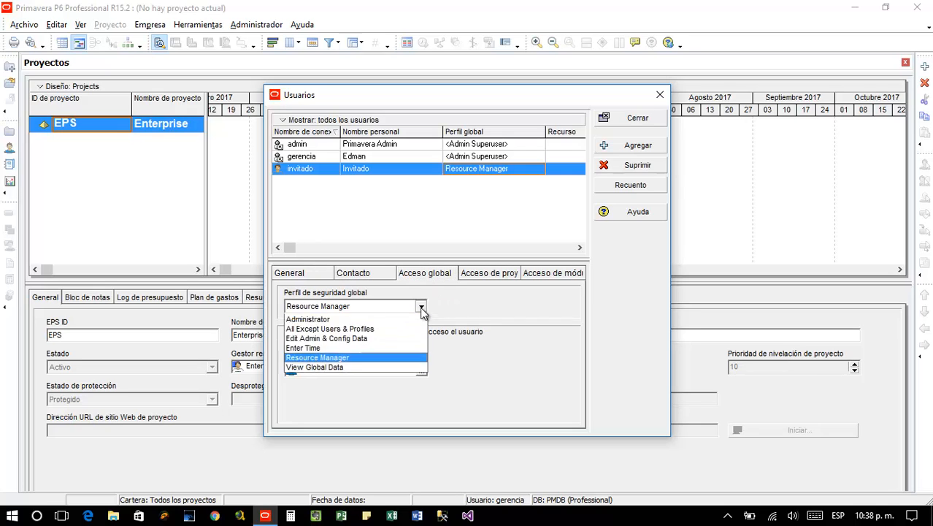
click(377, 338)
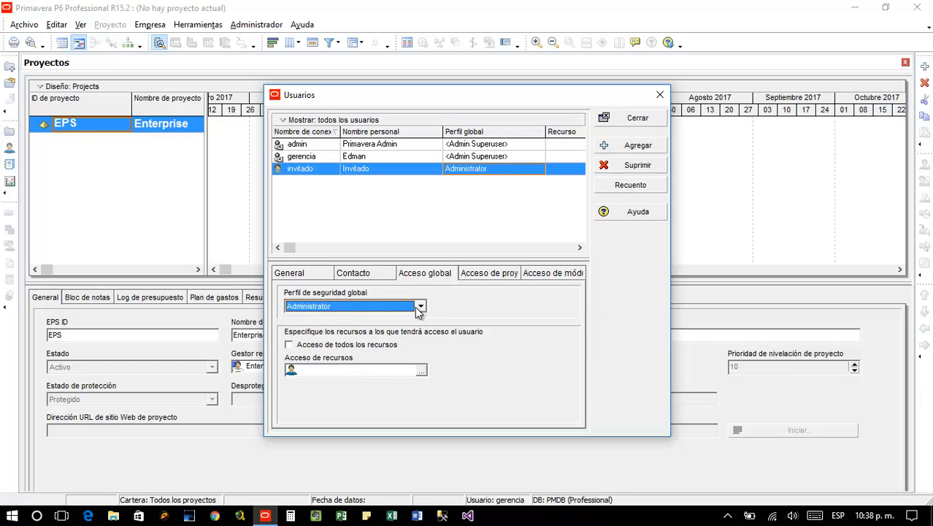
click(467, 276)
click(441, 274)
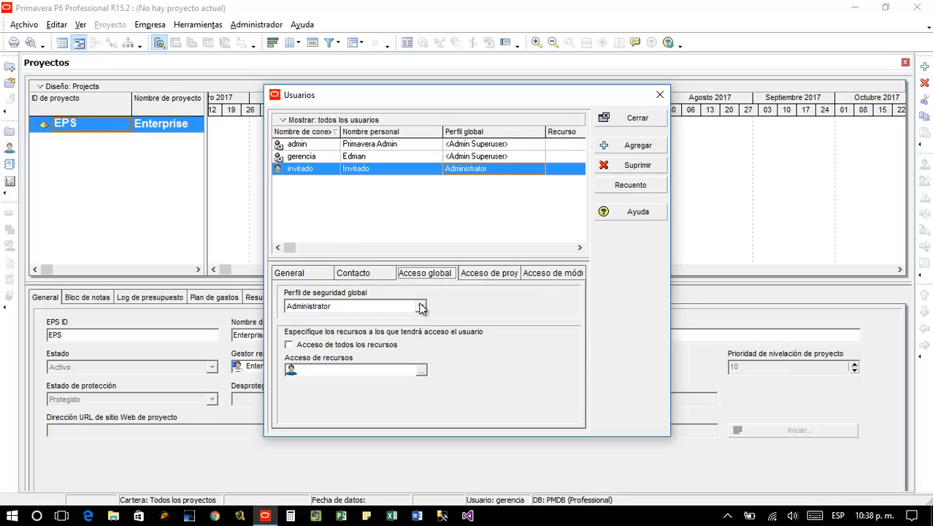
click(421, 308)
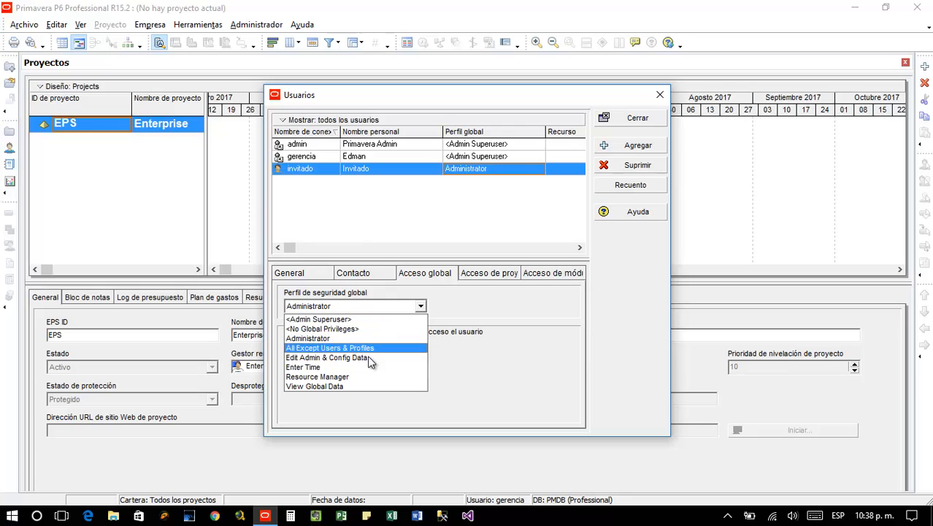
click(369, 376)
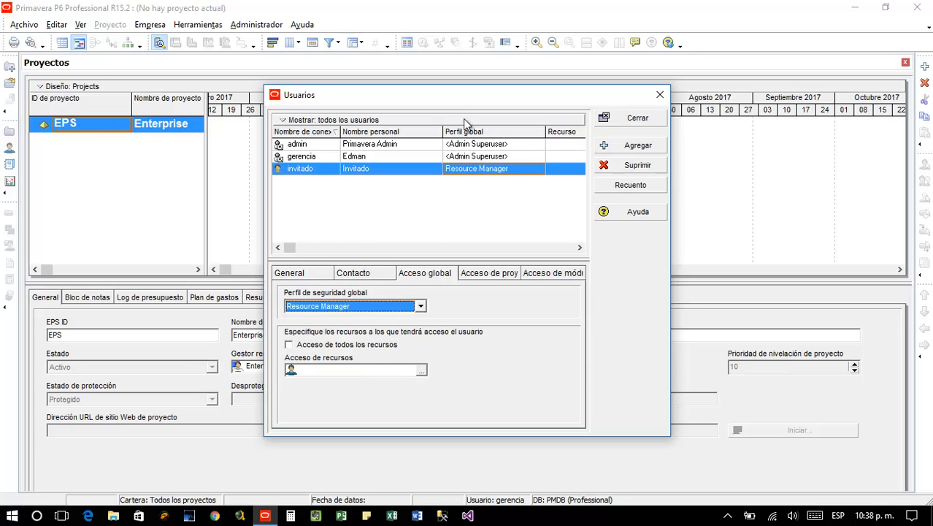
click(483, 157)
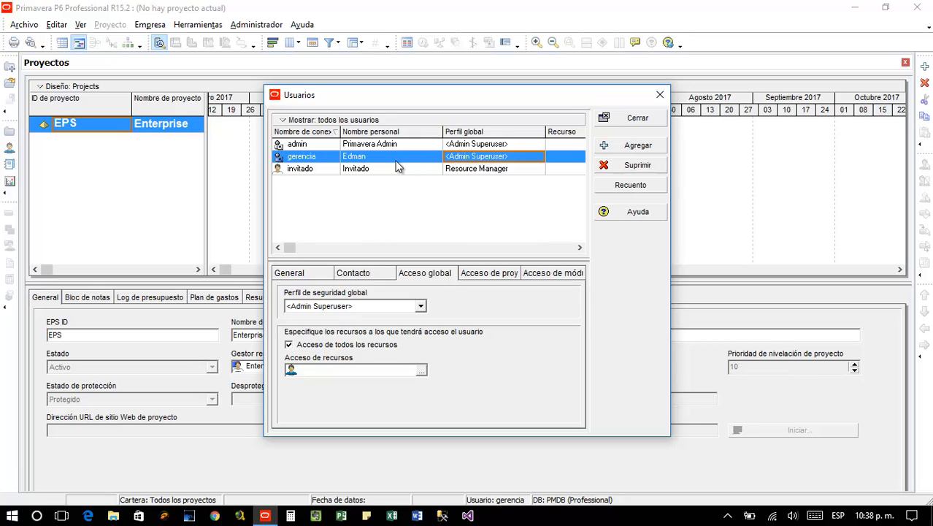
Close the Usuarios dialog, then view and dismiss the Administrador menu, returning to the Enterprise EPS
click(628, 120)
click(255, 27)
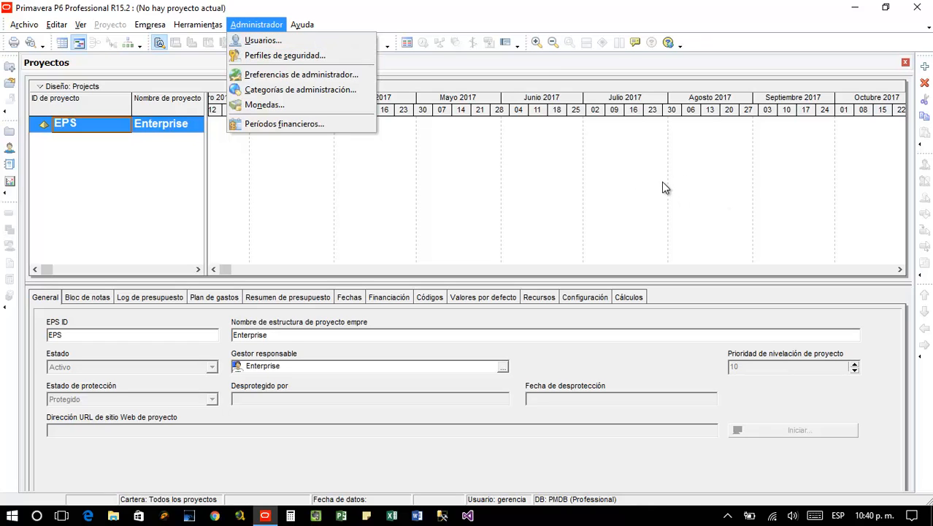
click(456, 14)
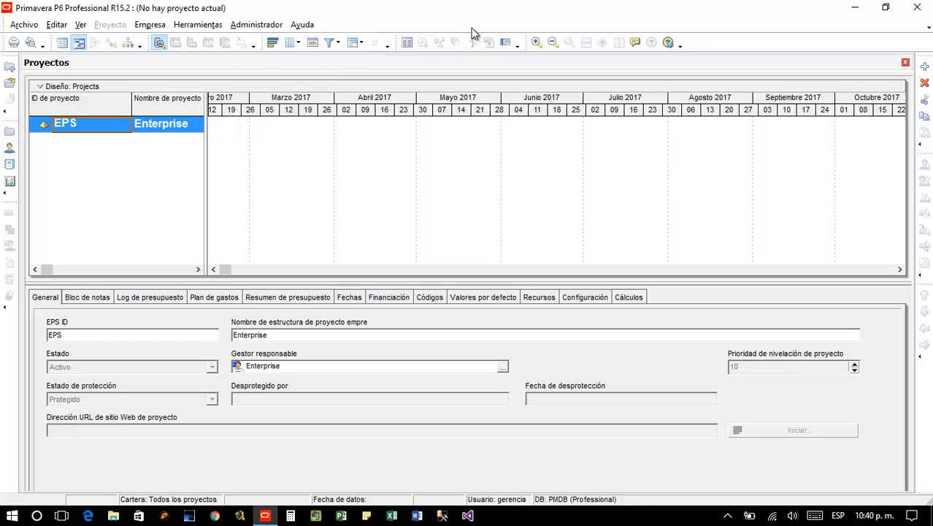